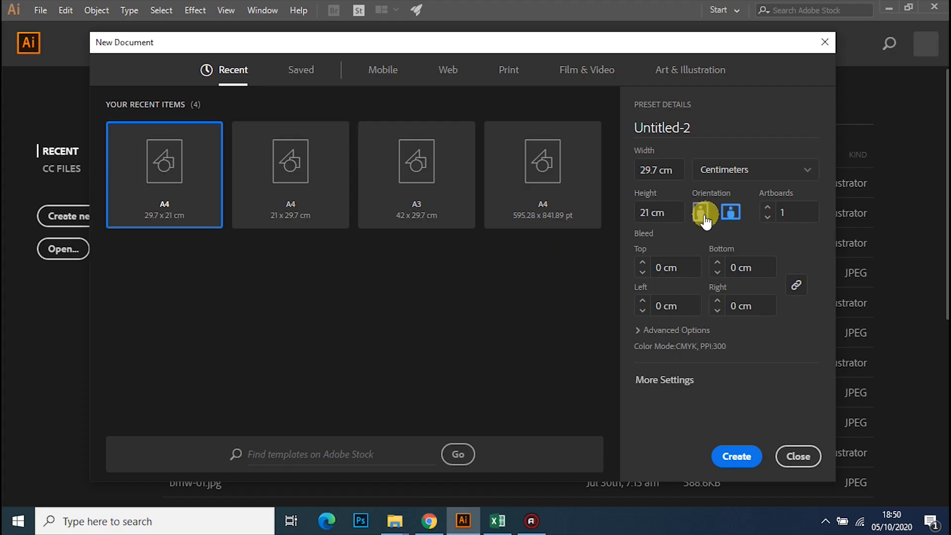
Step: Create a landscape A4 document of 29.7 x 21 cm and switch its color mode to RGB
click(737, 457)
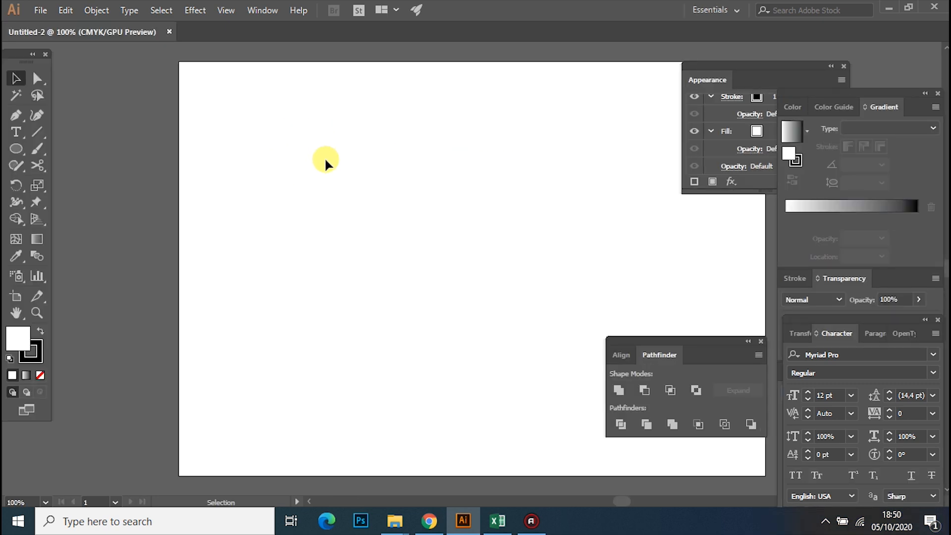
key(ctrl+minus)
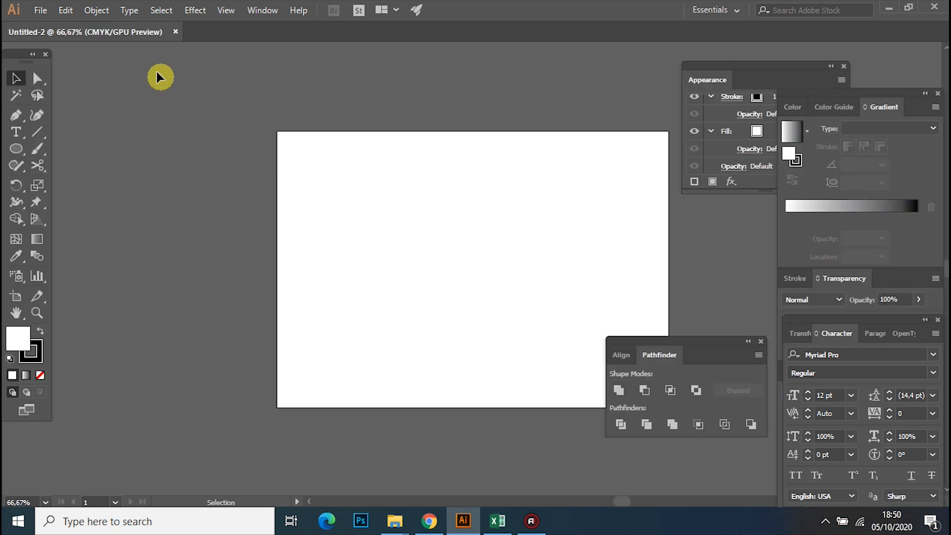
click(40, 10)
mouse_move(143, 349)
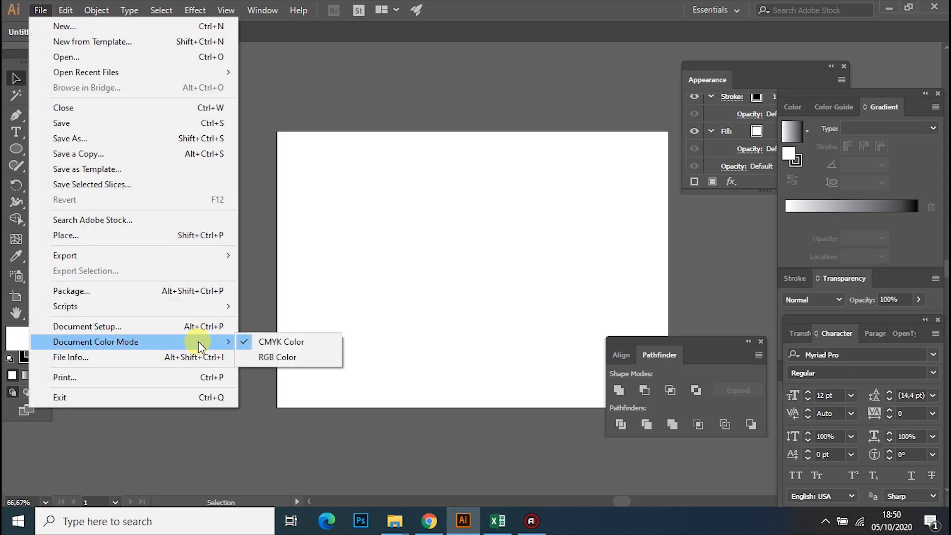
click(263, 356)
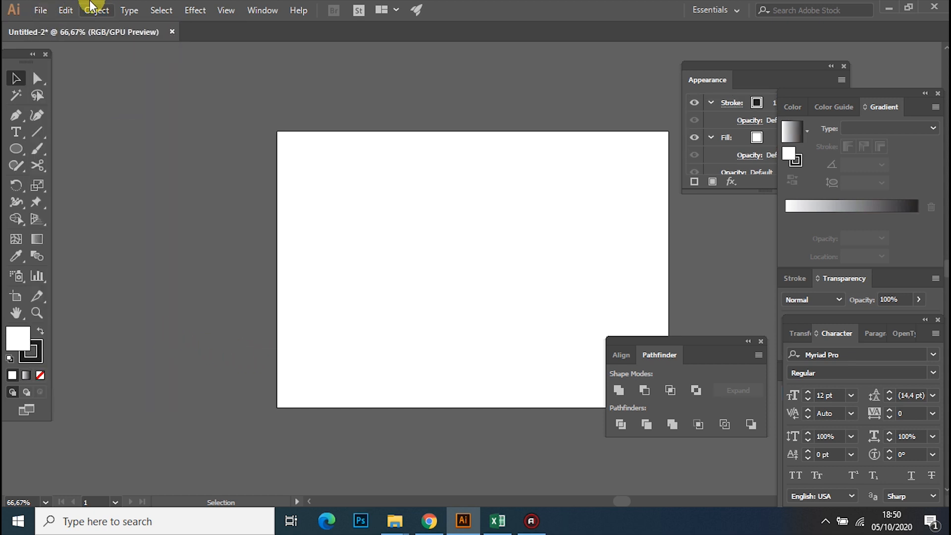
Step: Extend the artboard's left edge to about twice the height, shift the artboard up-left, and move the Pathfinder panel clear of it
click(40, 10)
click(99, 326)
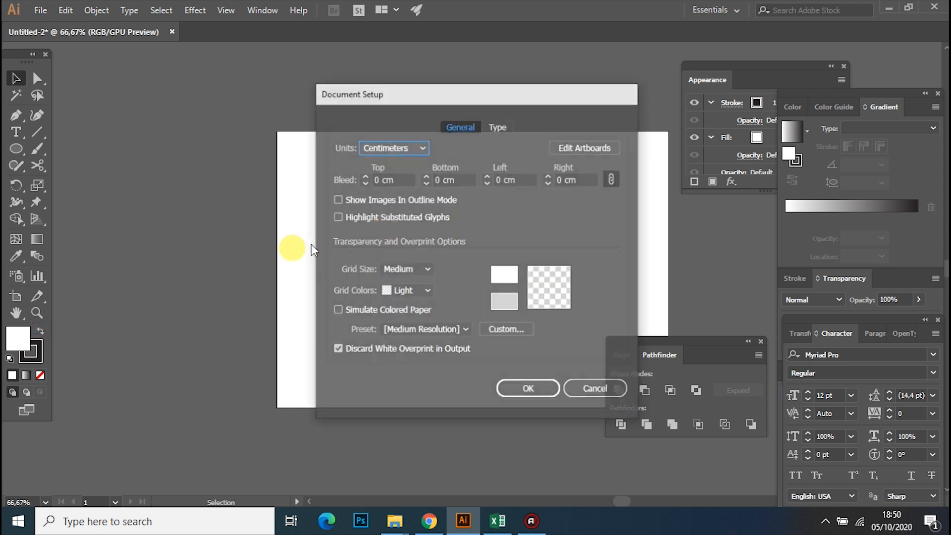
click(586, 148)
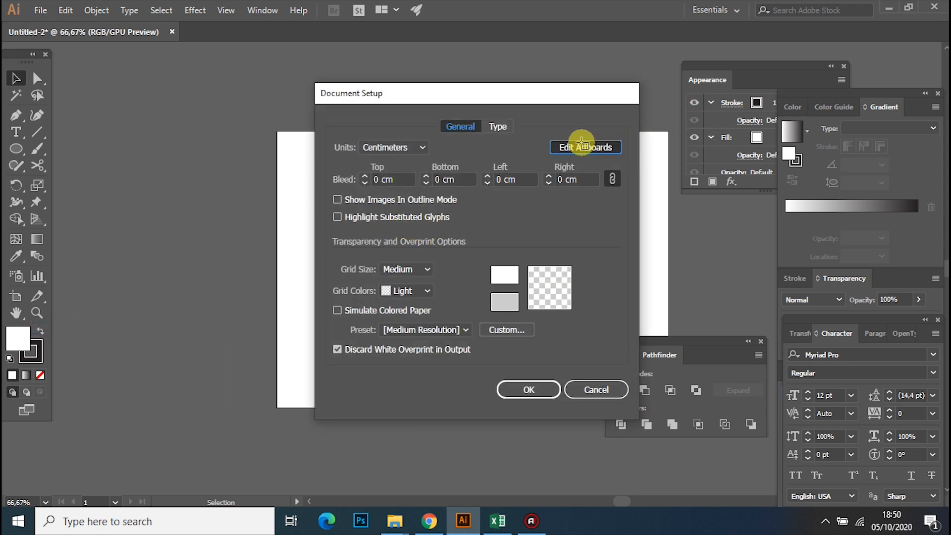
drag(276, 272, 111, 278)
click(235, 114)
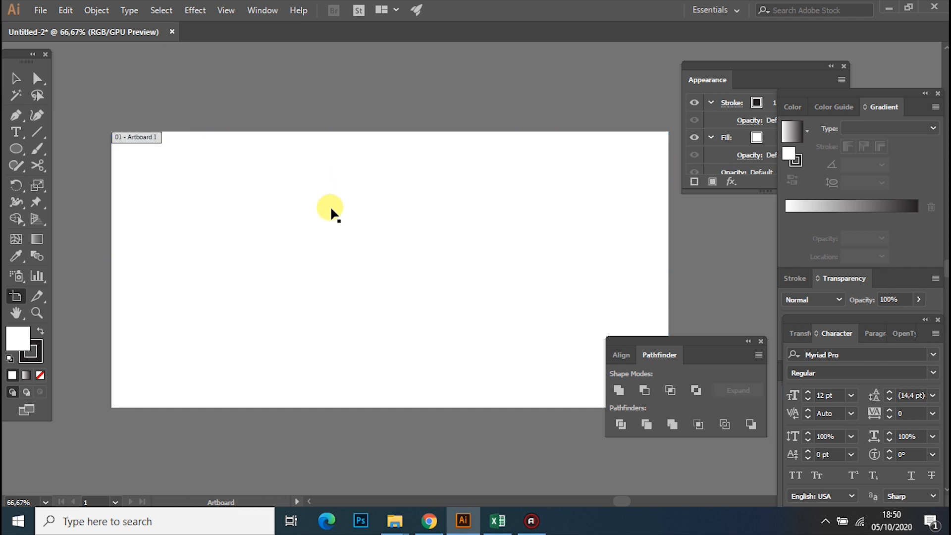
drag(337, 209, 316, 185)
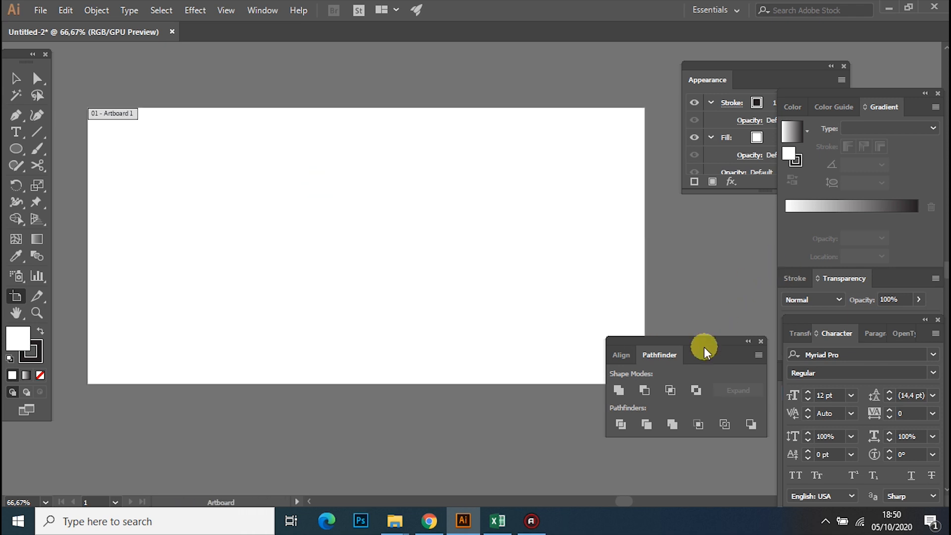
drag(705, 340, 715, 389)
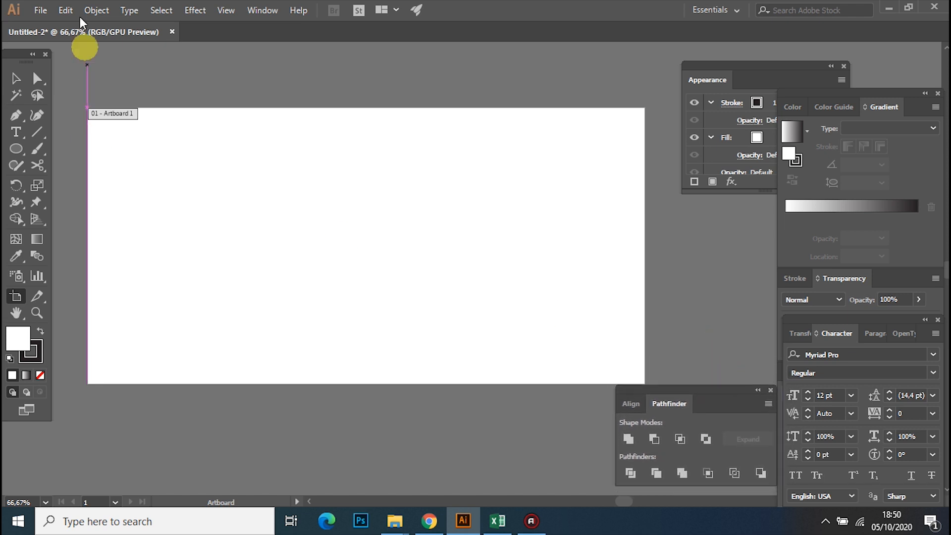
Step: Draw the connected cursive letters "bul" across the artboard's left half with the Pen tool, using curved anchor points
click(15, 114)
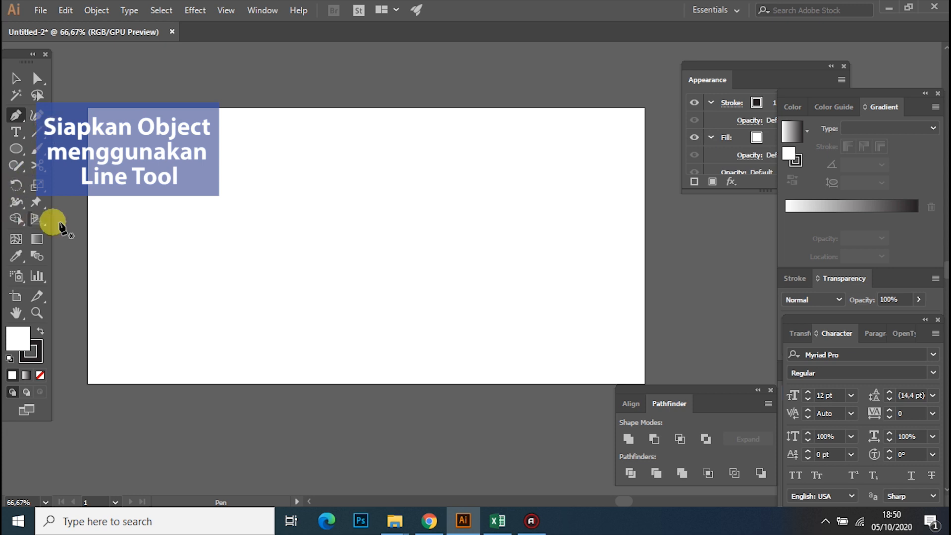
click(131, 251)
drag(181, 276, 183, 276)
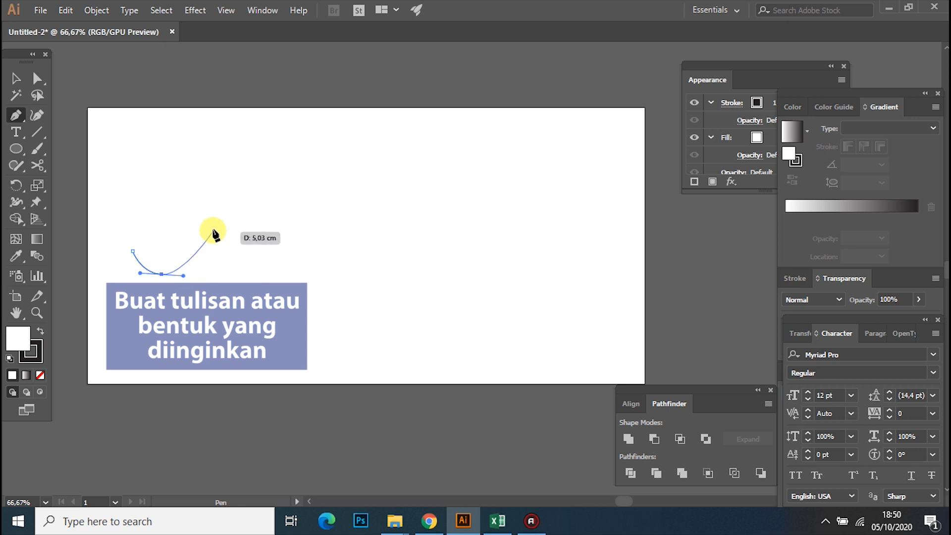
drag(219, 198, 284, 234)
click(283, 233)
drag(283, 272, 322, 233)
drag(318, 269, 352, 265)
drag(380, 206, 357, 185)
drag(370, 256, 403, 257)
Step: Redo the last anchor at the foot of the "l" and continue the path with a cursive "u" and a rising end stroke
key(z)
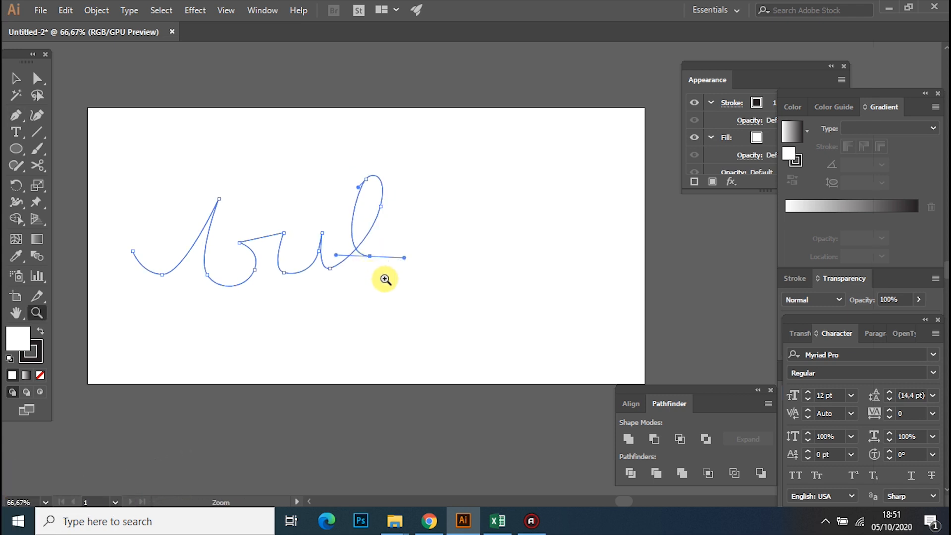
click(16, 115)
key(ctrl+z)
drag(365, 262, 435, 275)
click(417, 224)
drag(463, 223, 467, 204)
drag(492, 264, 531, 259)
drag(558, 213, 557, 191)
Step: Reshape the first "u" by lowering its two bottom curves and raising its second peak slightly with Direct Selection
key(ctrl+plus)
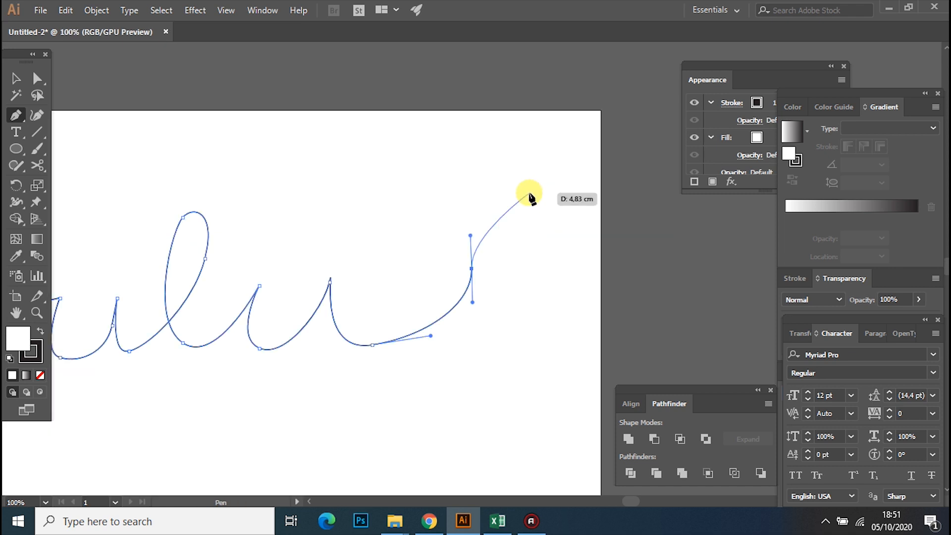
ctrl+click(219, 367)
drag(219, 367, 442, 305)
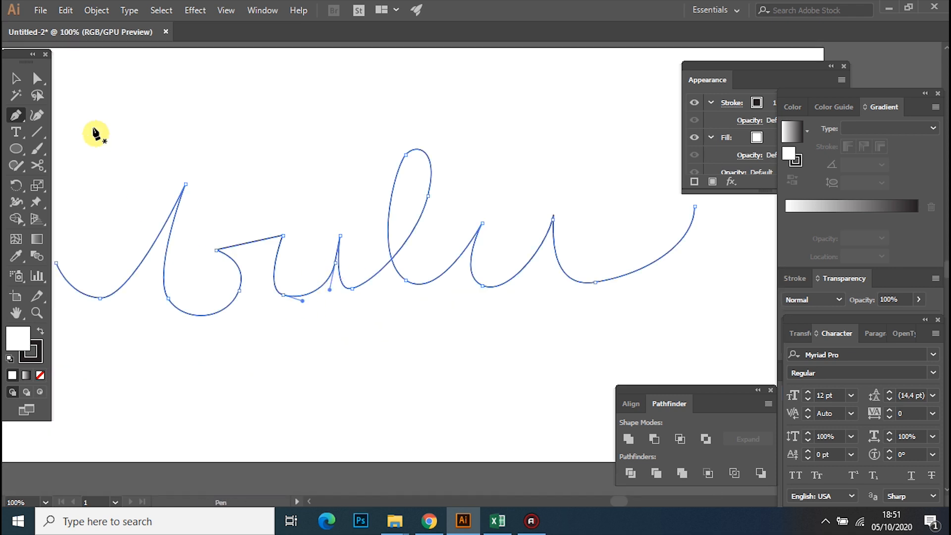
click(37, 78)
click(292, 302)
drag(285, 293, 278, 309)
click(309, 322)
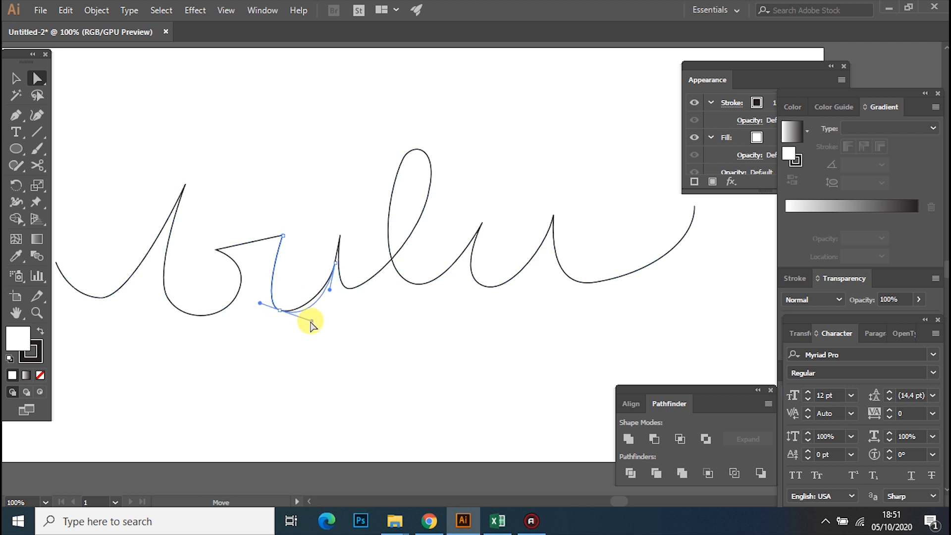
click(339, 245)
drag(340, 236, 338, 228)
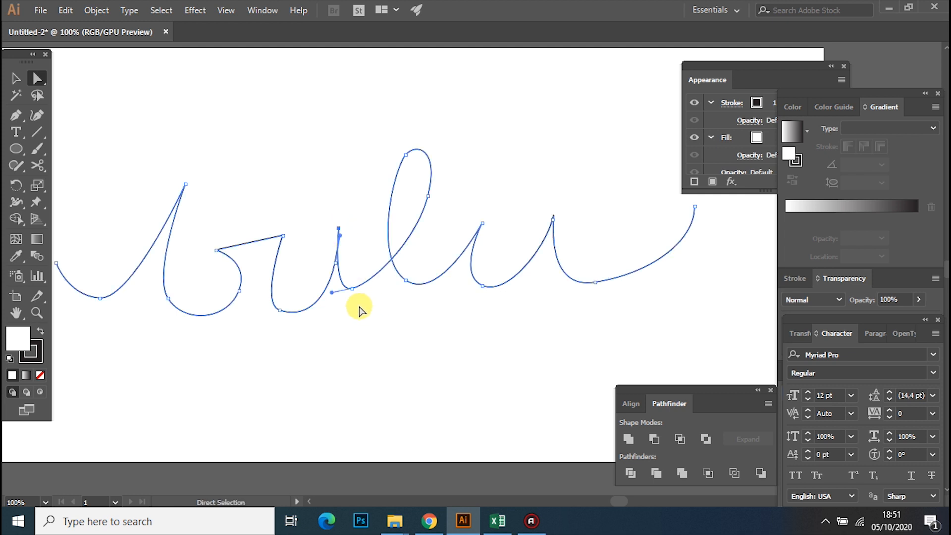
drag(353, 291, 359, 298)
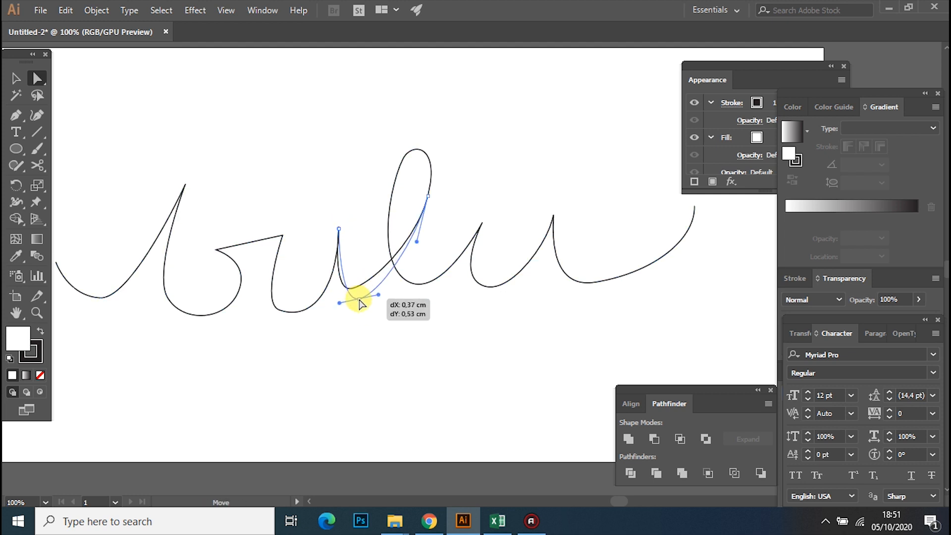
Step: Adjust the anchors and curve handles of the "l" loop, the final "u" and its end stroke
click(406, 156)
drag(406, 158, 446, 133)
drag(486, 286, 492, 284)
drag(595, 283, 607, 282)
drag(549, 292, 530, 292)
Step: Raise the tip of the "b" up and right, then smooth its entry curve, starting point and the first "u"'s bottom anchor
drag(515, 248, 598, 266)
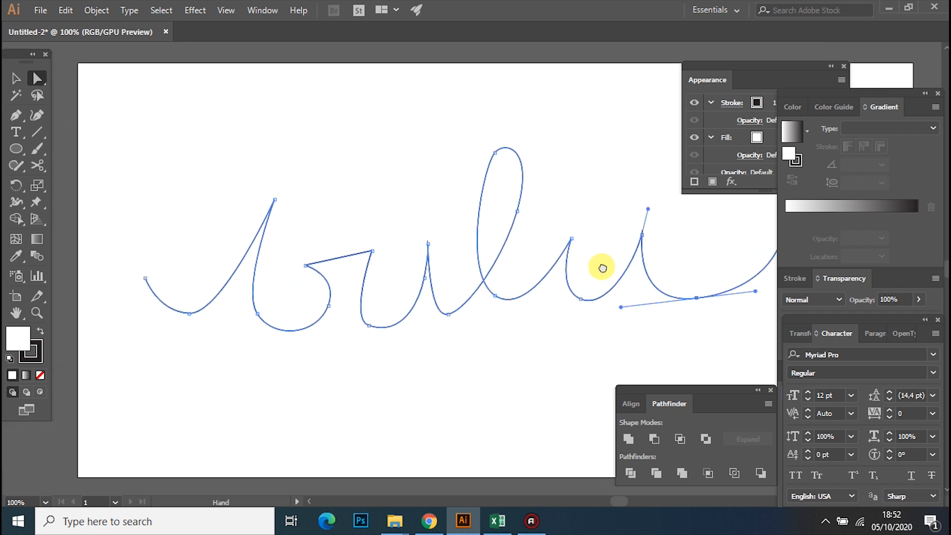
drag(269, 202, 292, 148)
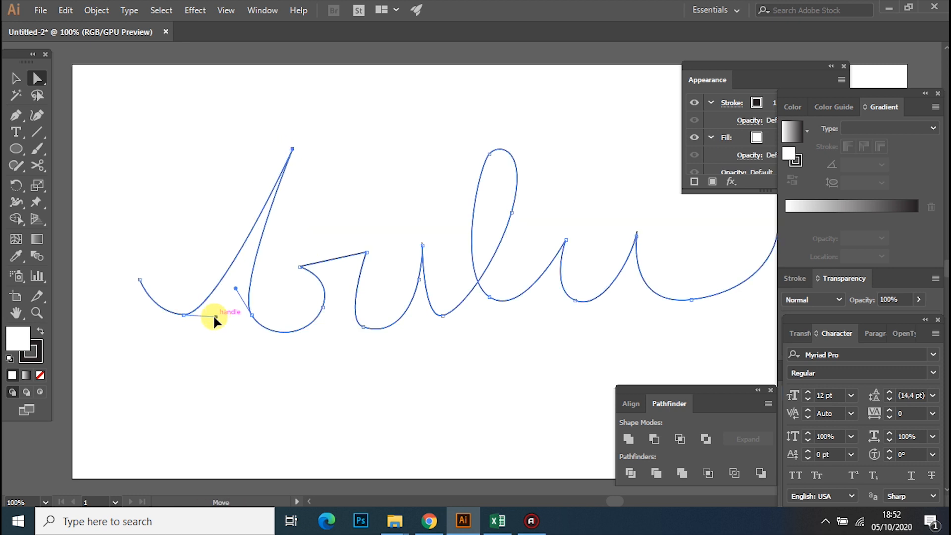
drag(293, 148, 306, 149)
click(236, 282)
drag(237, 283, 231, 265)
key(ctrl+z)
drag(184, 314, 226, 317)
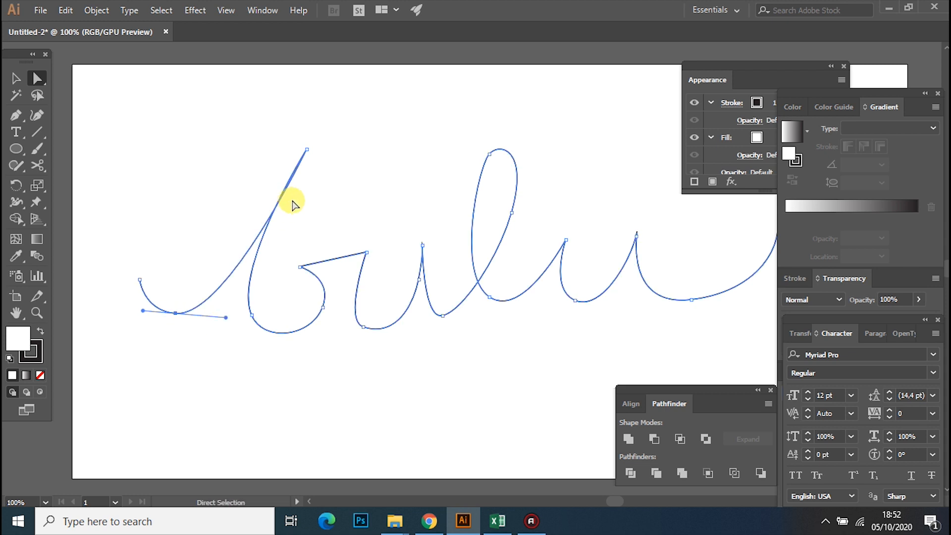
drag(142, 277, 134, 276)
drag(370, 328, 371, 324)
Step: Remove the fill from the whole "bulu" path, keep its stroke, and deselect it
click(16, 78)
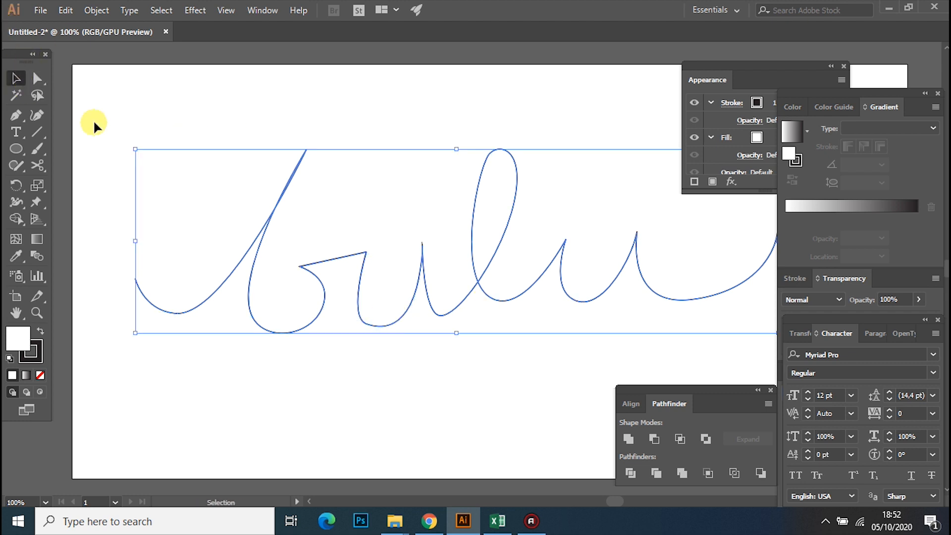
drag(185, 320, 198, 368)
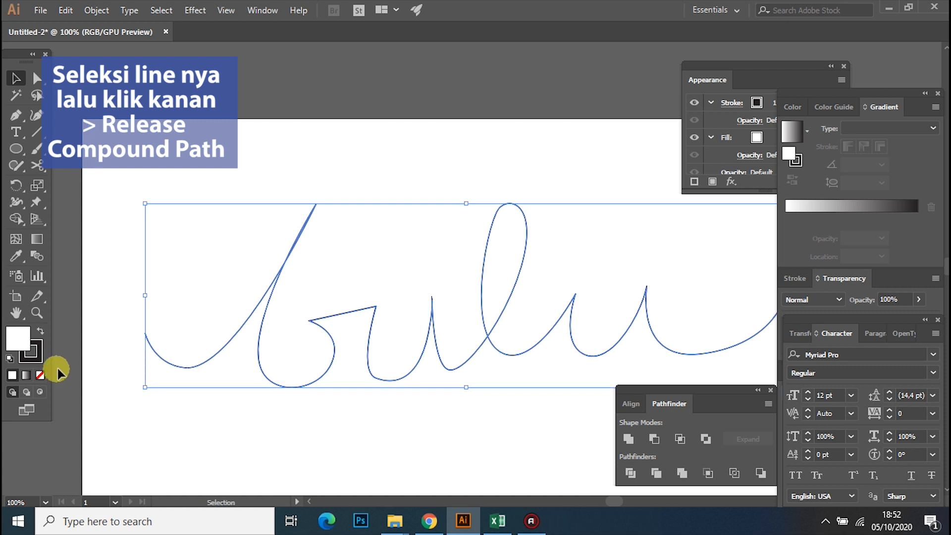
click(40, 376)
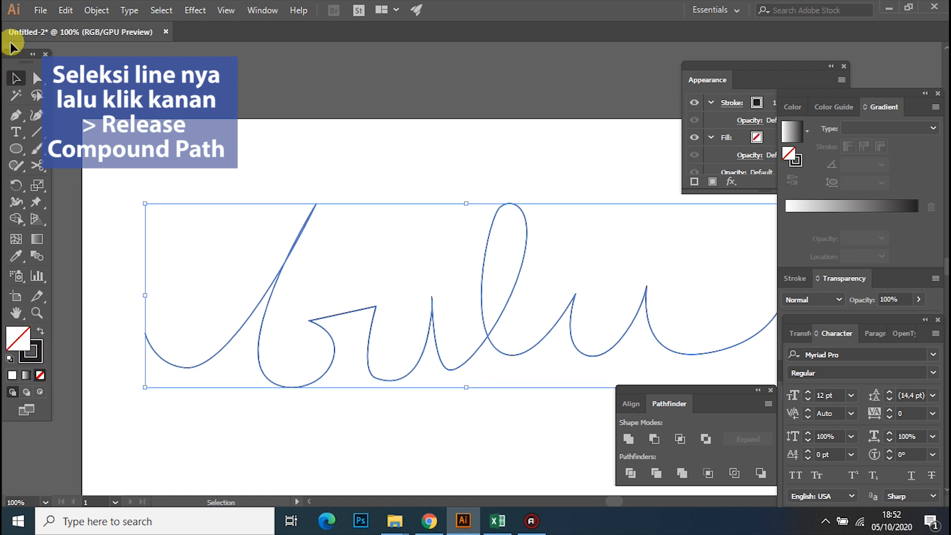
click(347, 292)
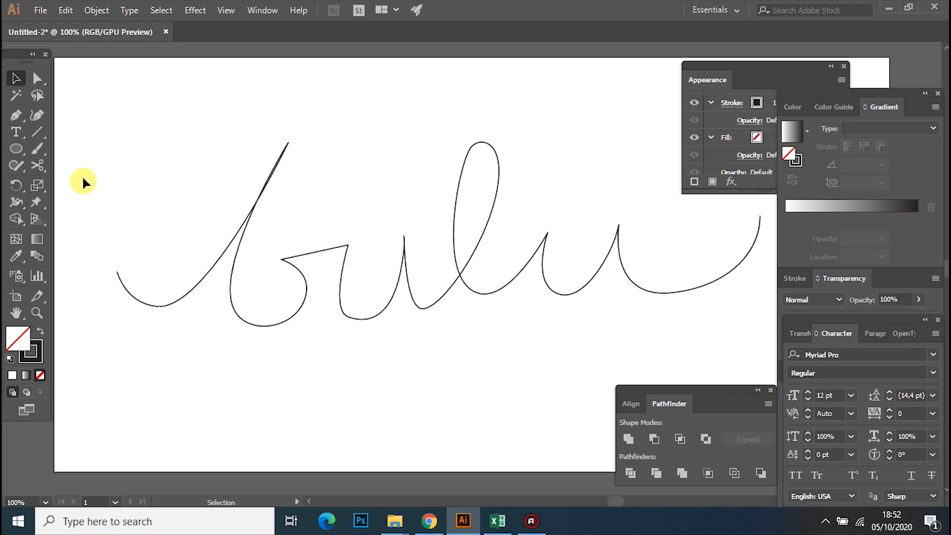
Step: Draw a small circle with the Ellipse tool near the artboard's upper-left corner, above the lettering
click(16, 148)
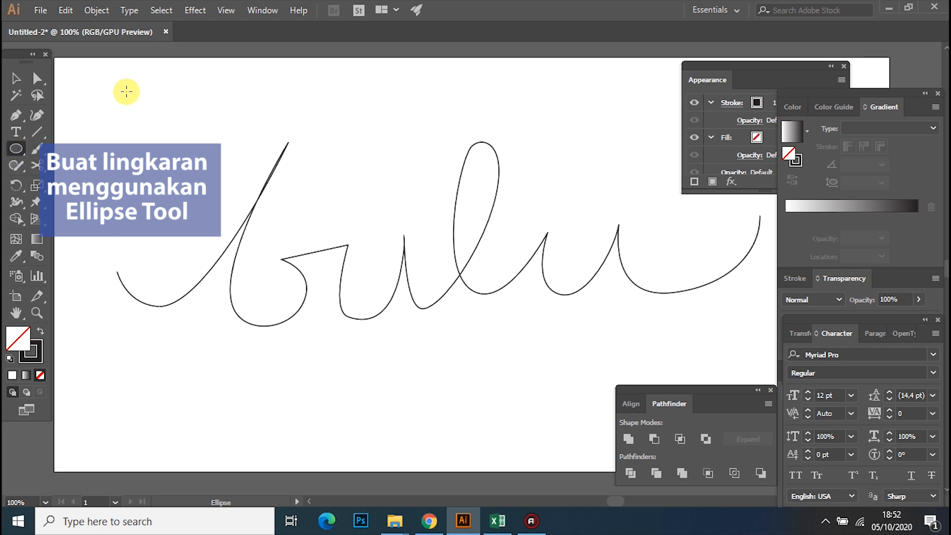
drag(125, 91, 127, 93)
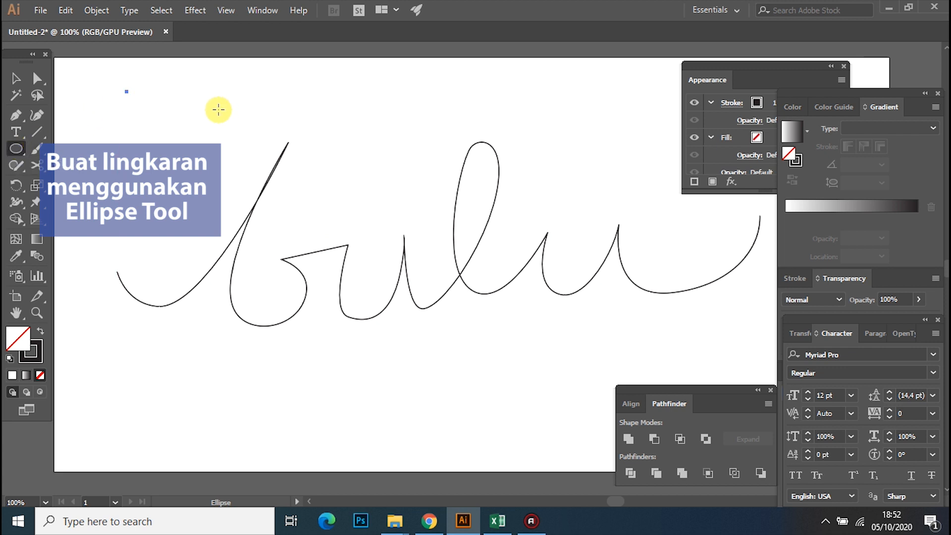
key(ctrl+z)
click(138, 106)
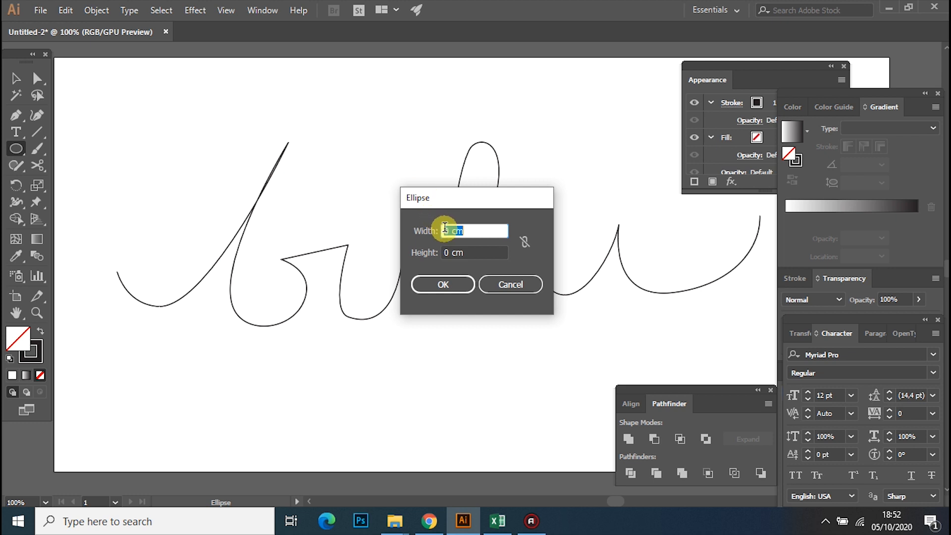
click(489, 288)
drag(117, 89, 138, 110)
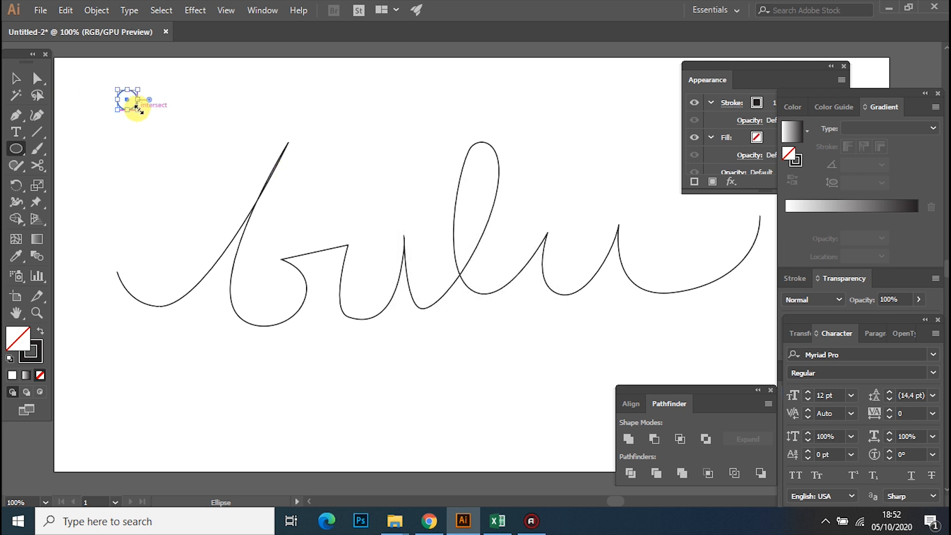
Step: Fill the small circle with a linear gradient running from top to bottom at -90°
click(25, 375)
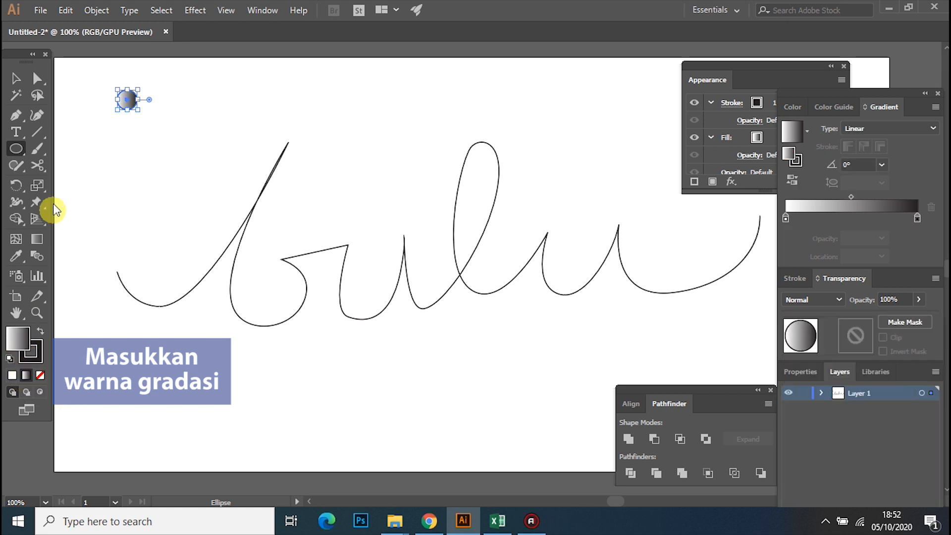
click(37, 239)
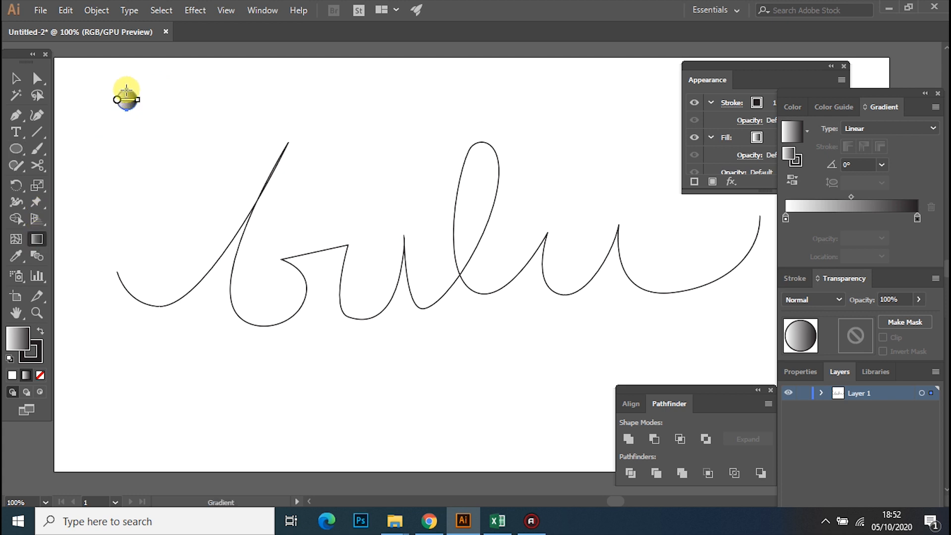
drag(126, 111, 127, 111)
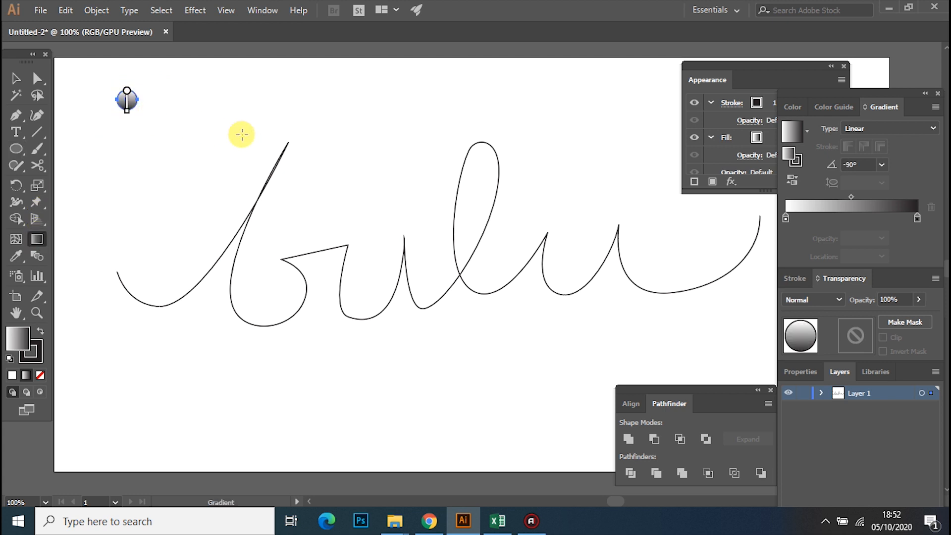
Step: Set the circle's gradient colors to light tan at the start and brown at the end
double_click(786, 218)
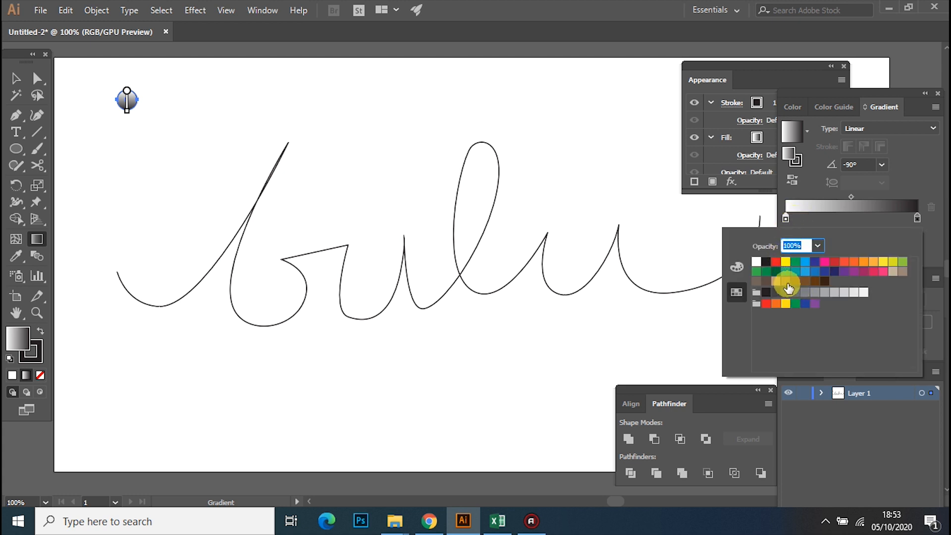
click(777, 281)
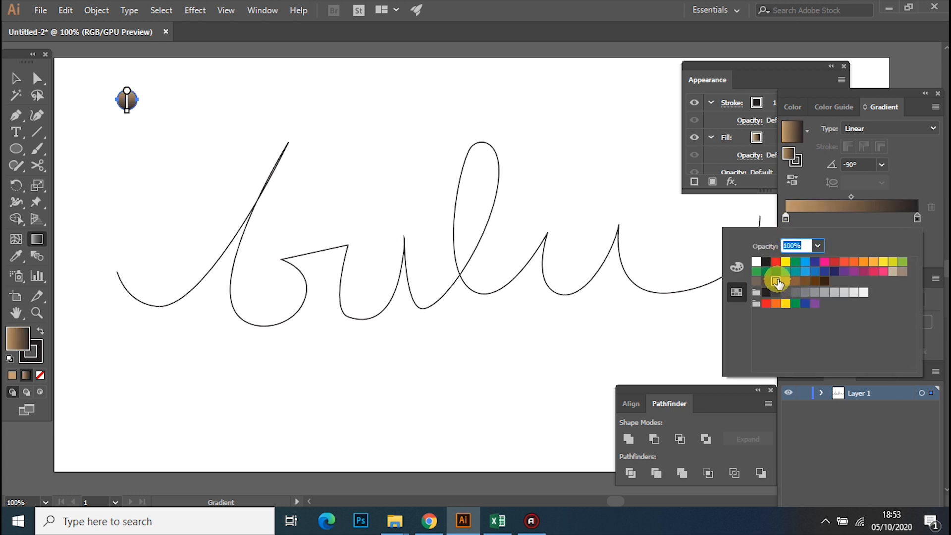
double_click(917, 218)
click(806, 282)
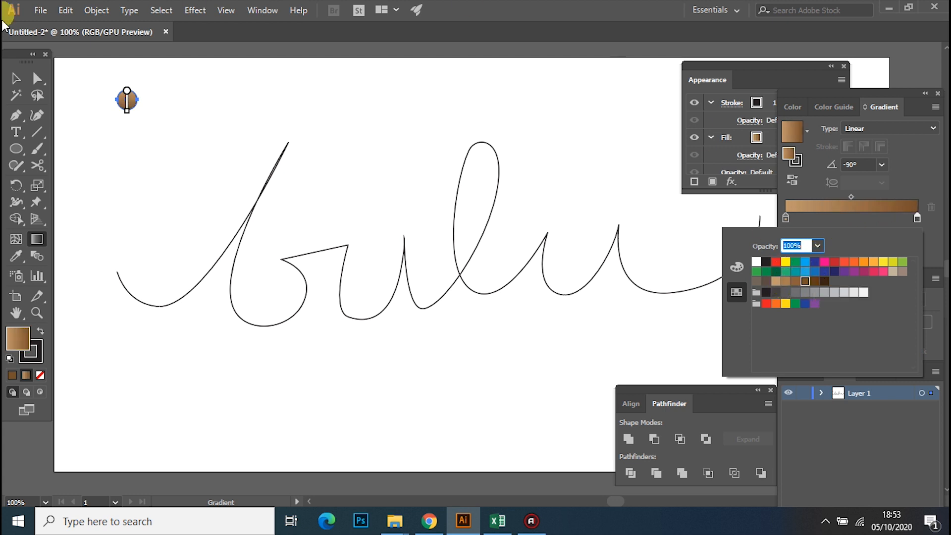
click(18, 78)
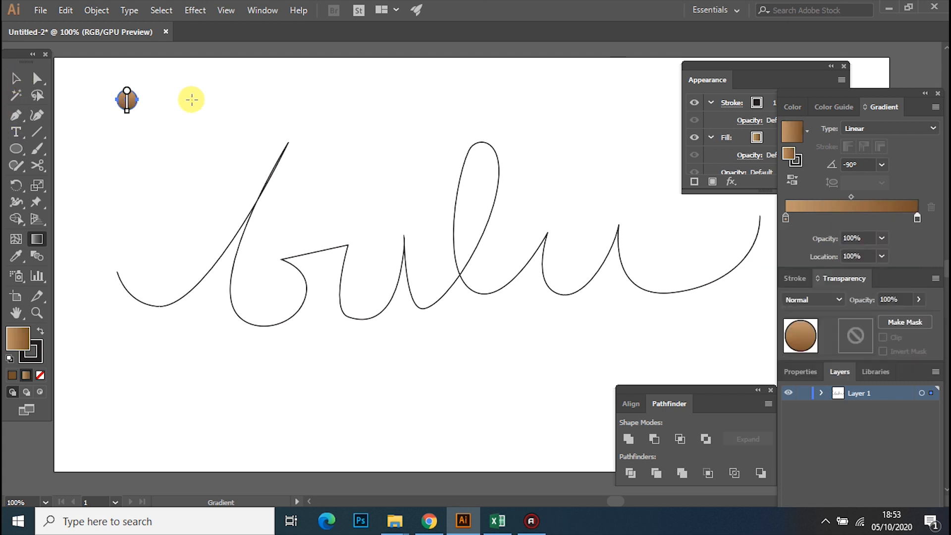
Step: Remove the stroke from the small gradient circle, keeping its brown gradient fill
click(18, 79)
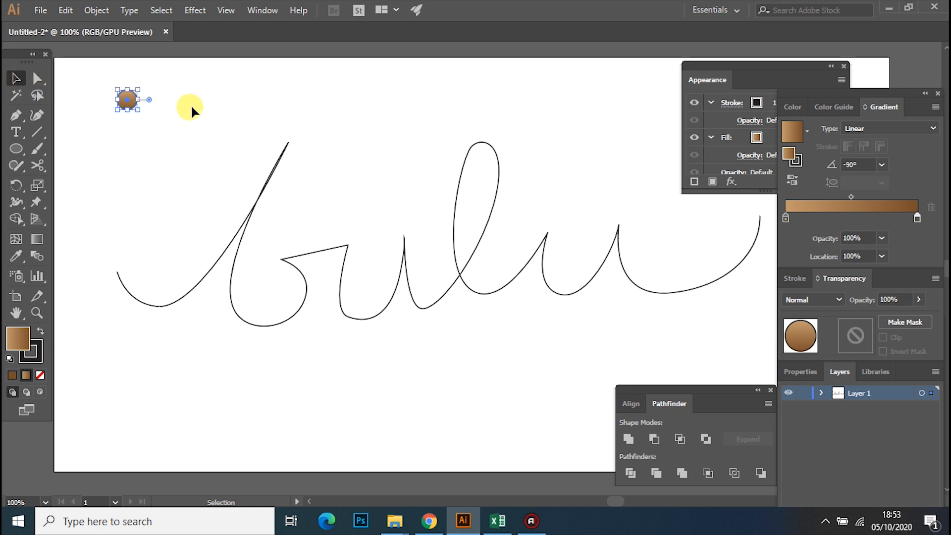
click(130, 102)
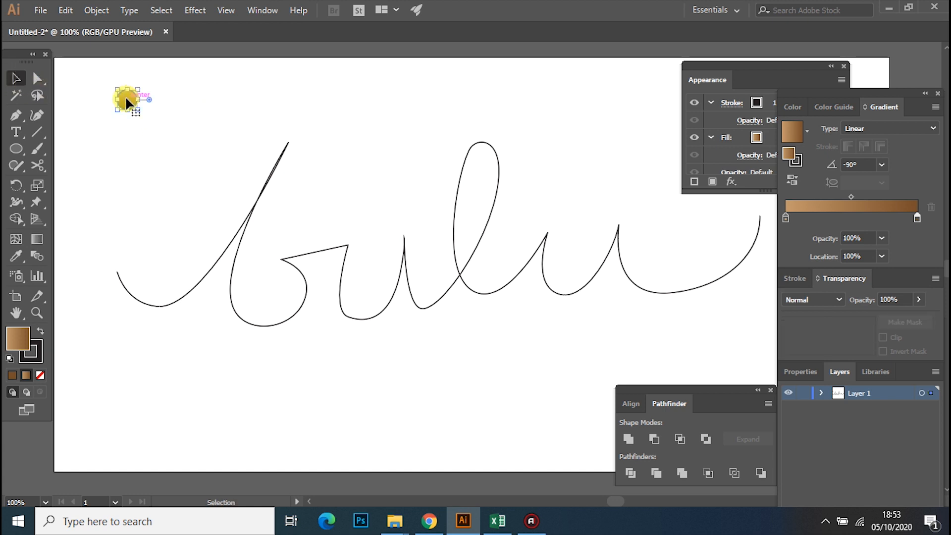
click(39, 358)
click(40, 374)
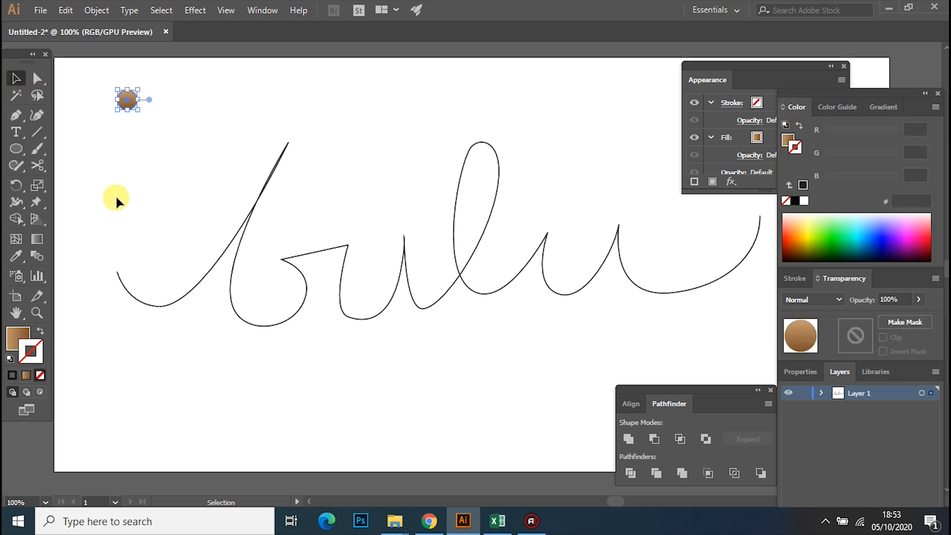
Step: Duplicate the gradient circle straight down, a little below the original, and select both circles
click(177, 117)
click(130, 103)
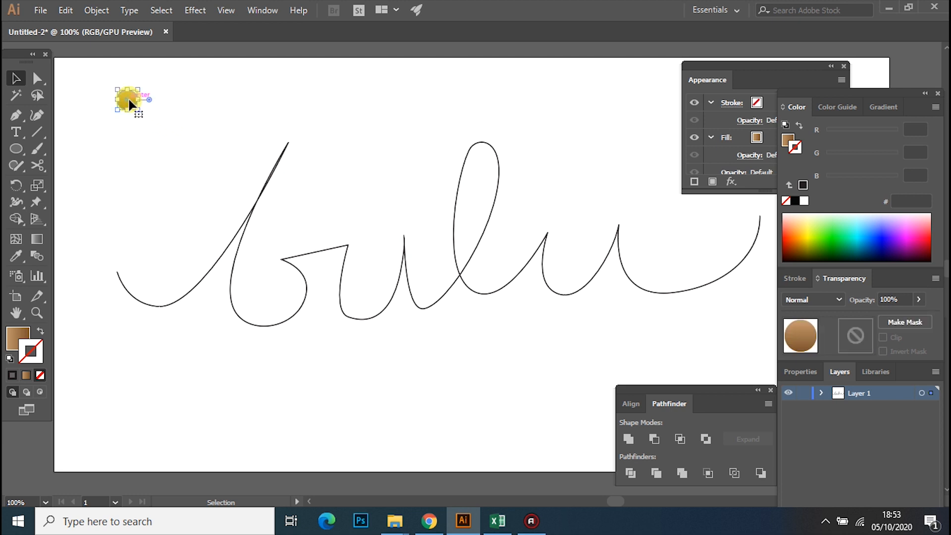
right_click(129, 99)
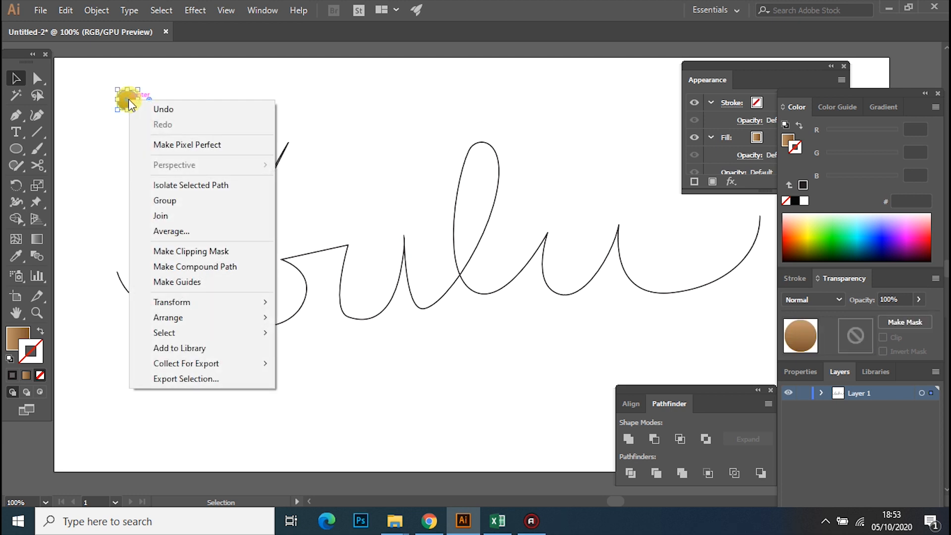
click(214, 82)
drag(123, 107, 131, 155)
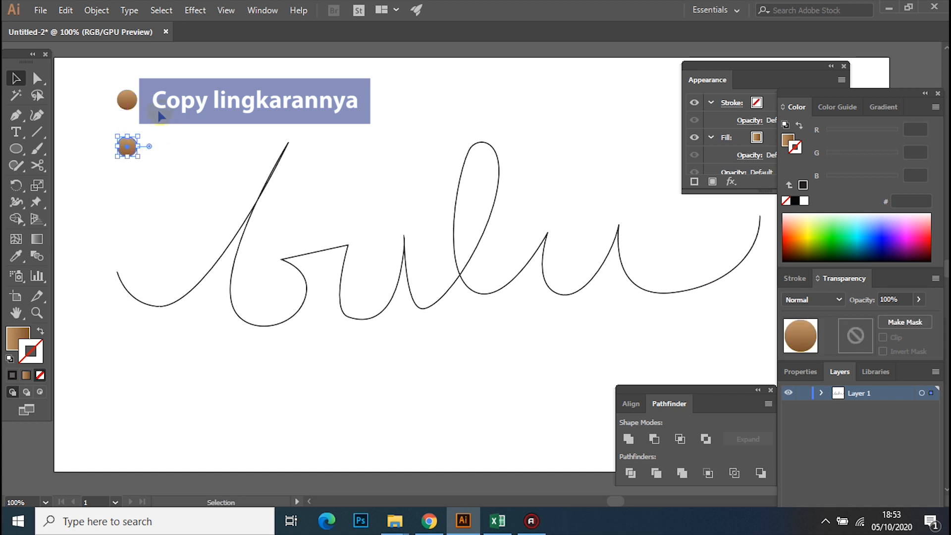
shift+click(127, 147)
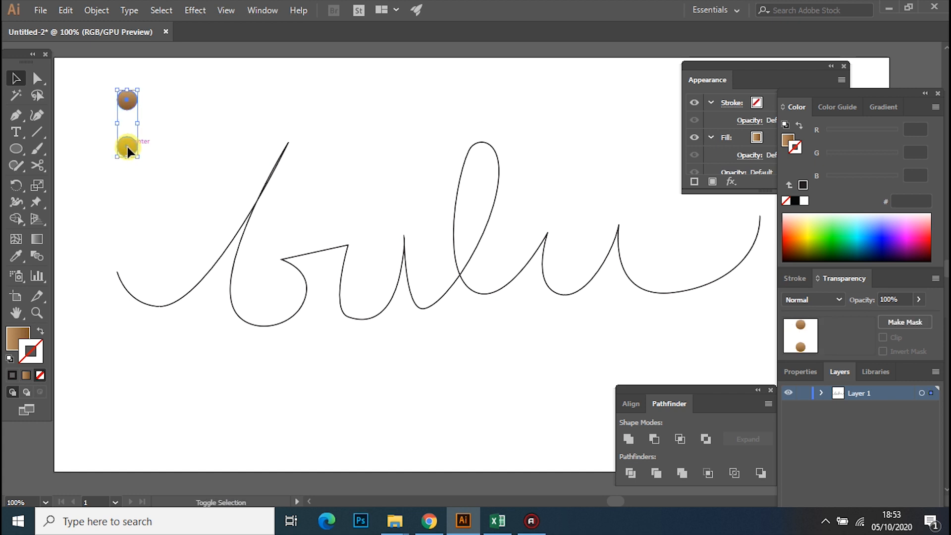
click(40, 259)
double_click(41, 260)
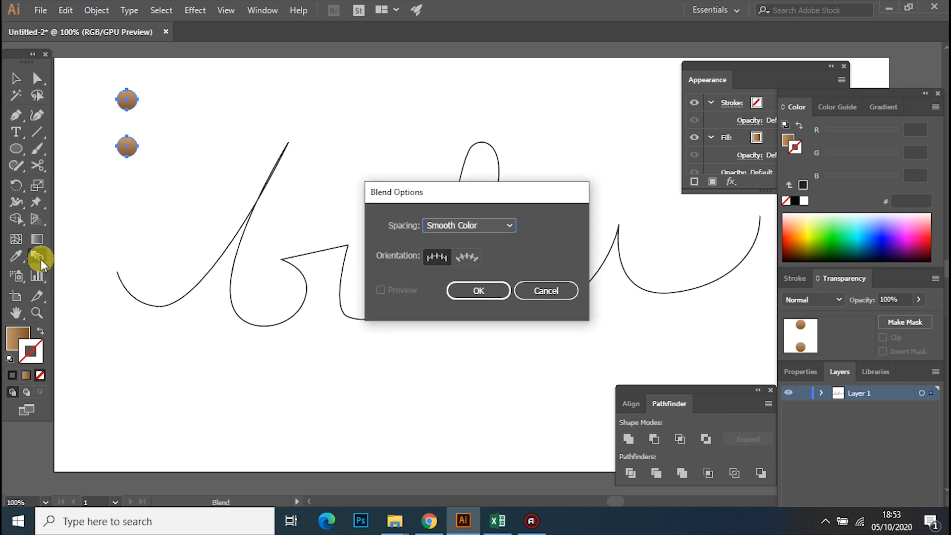
click(548, 289)
Step: Make a blend between the two selected gradient circles
click(93, 11)
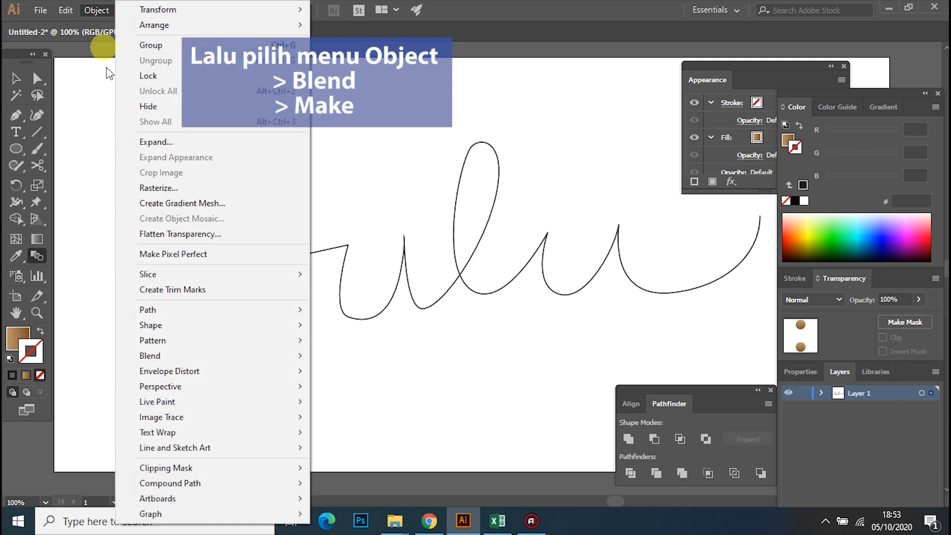
mouse_move(187, 357)
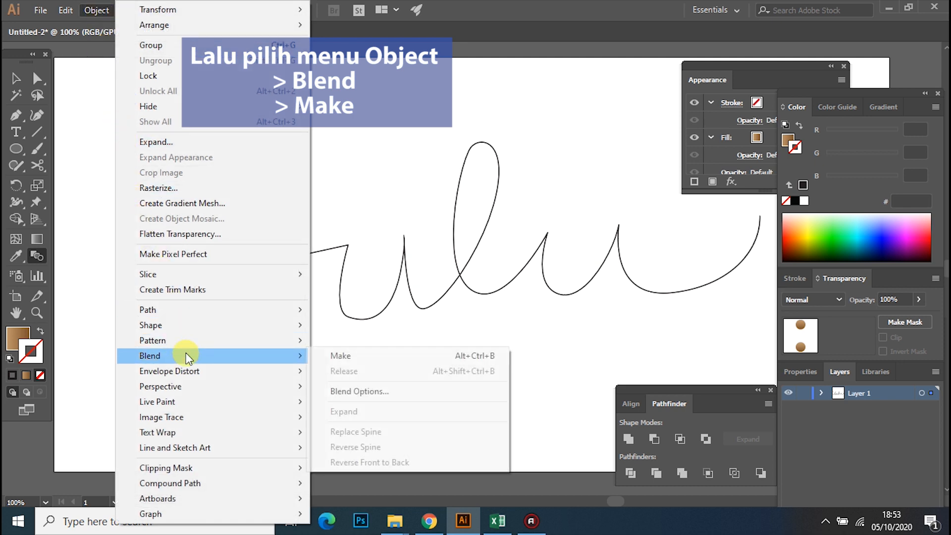
click(382, 356)
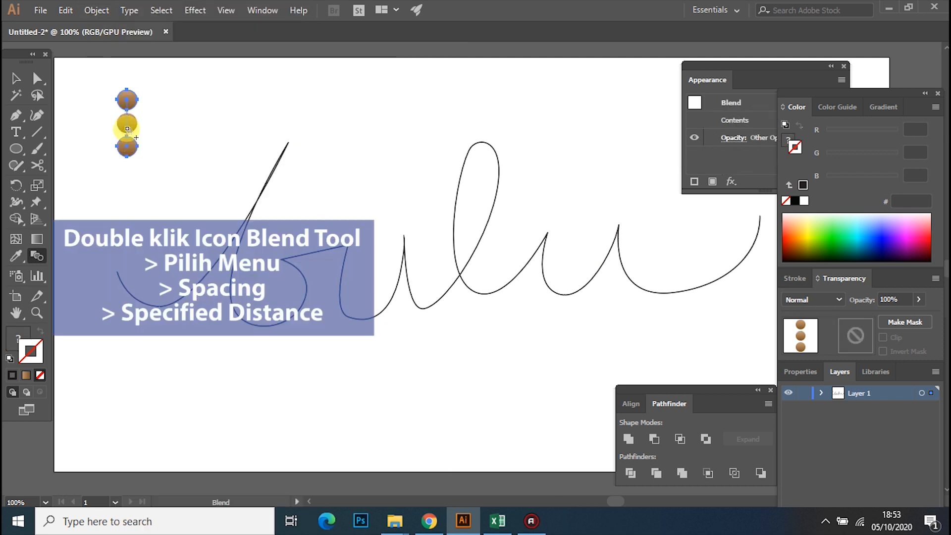
Step: Set the circle blend's spacing to Specified Distance at 0,05 cm, with the preview enabled
double_click(38, 255)
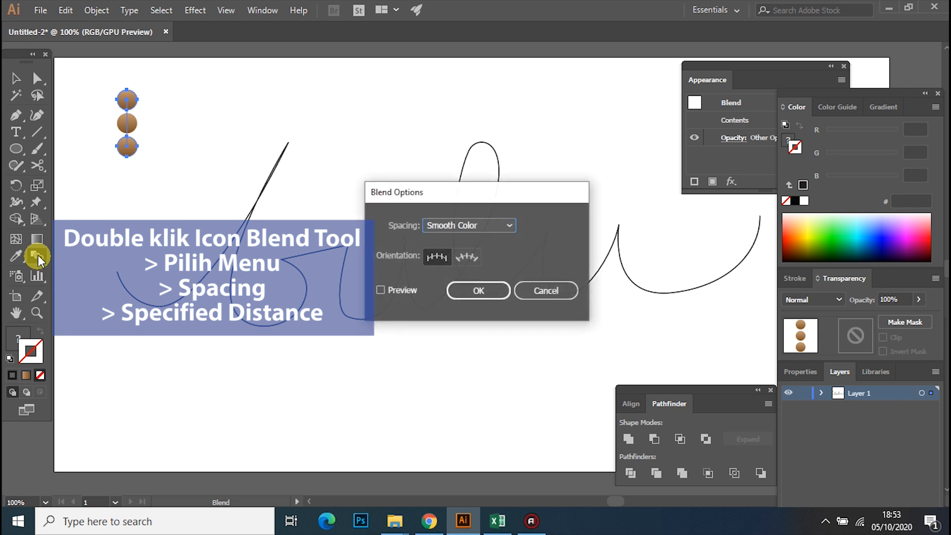
click(510, 226)
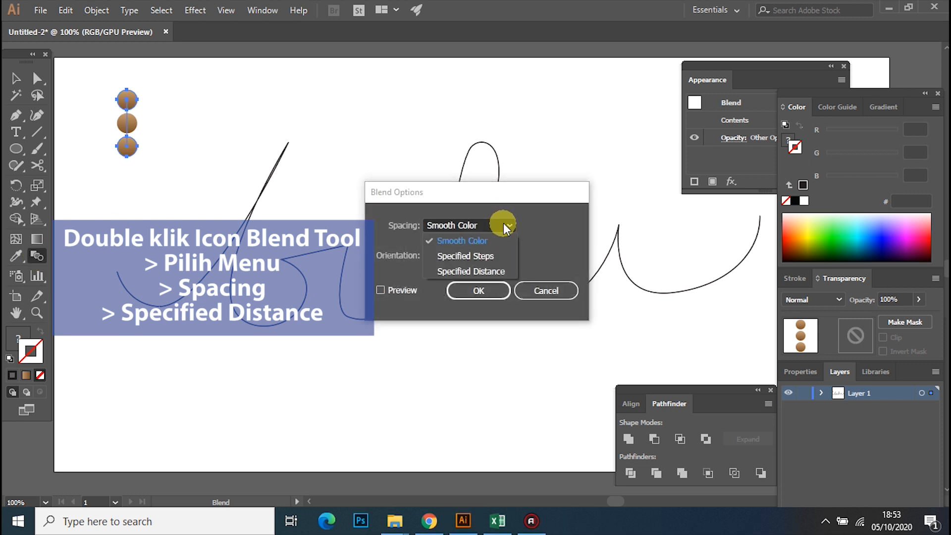
click(473, 270)
click(381, 290)
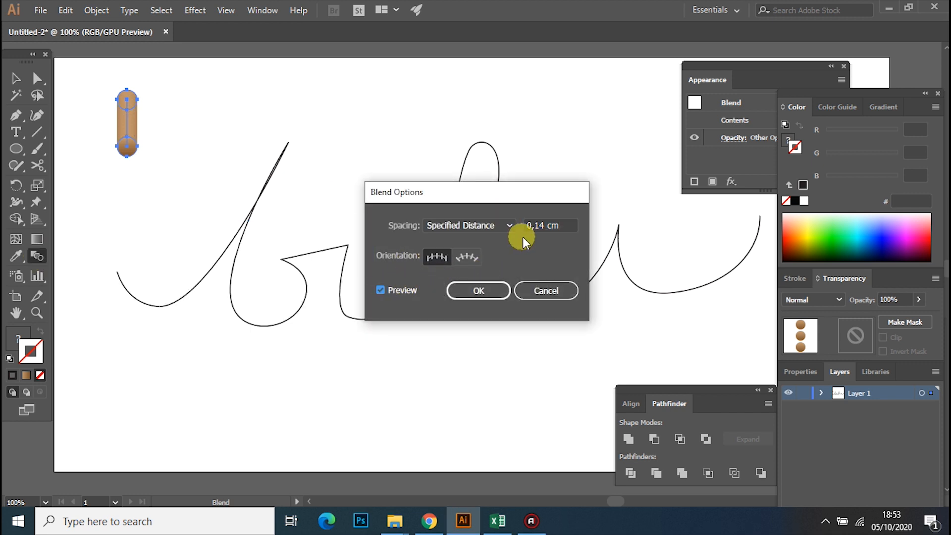
drag(544, 225, 536, 224)
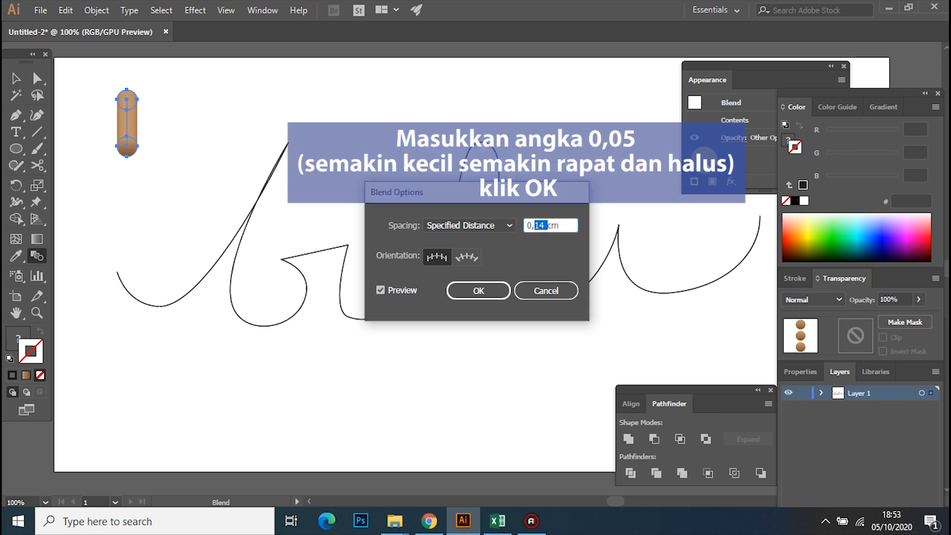
text(05)
click(475, 292)
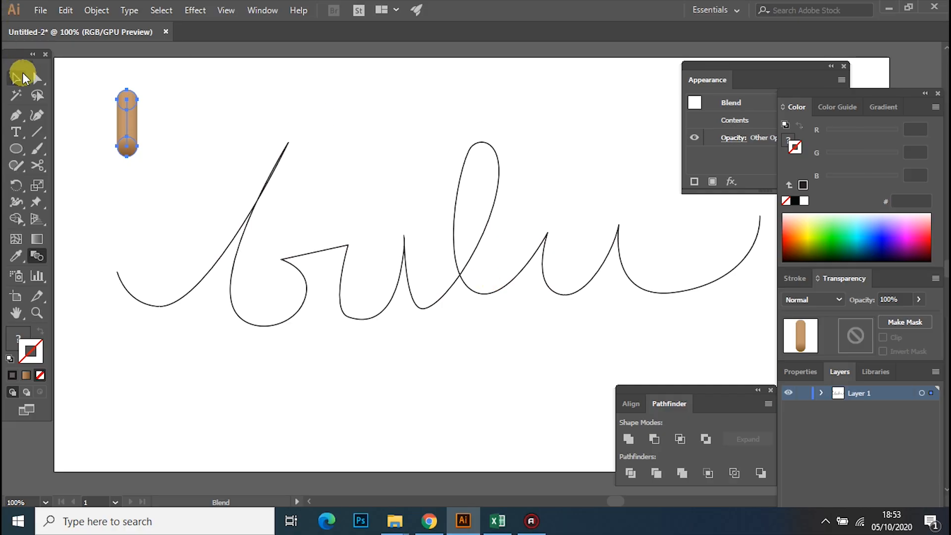
Step: Select the circle blend together with the "bulu" path and replace the blend's spine with that path
click(16, 76)
drag(99, 74, 239, 117)
click(212, 156)
click(140, 130)
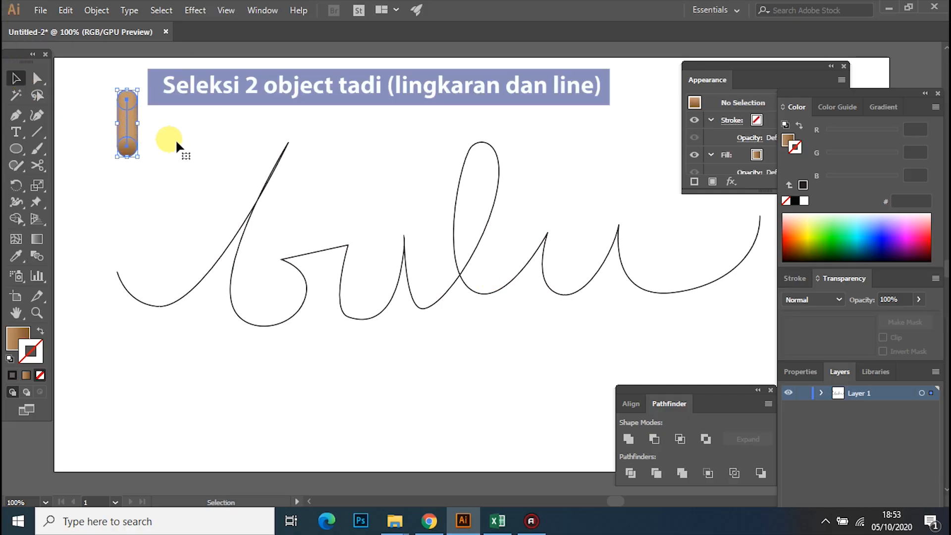
shift+click(209, 269)
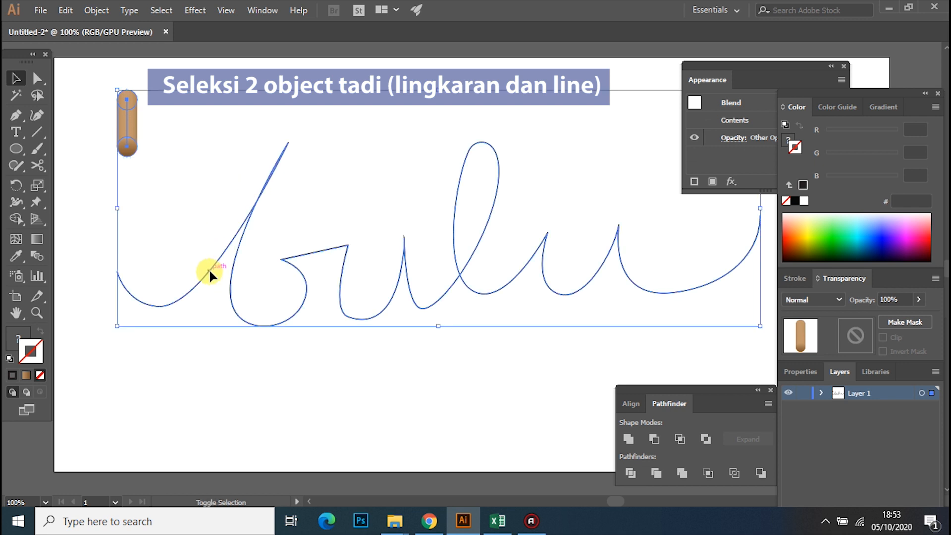
double_click(40, 255)
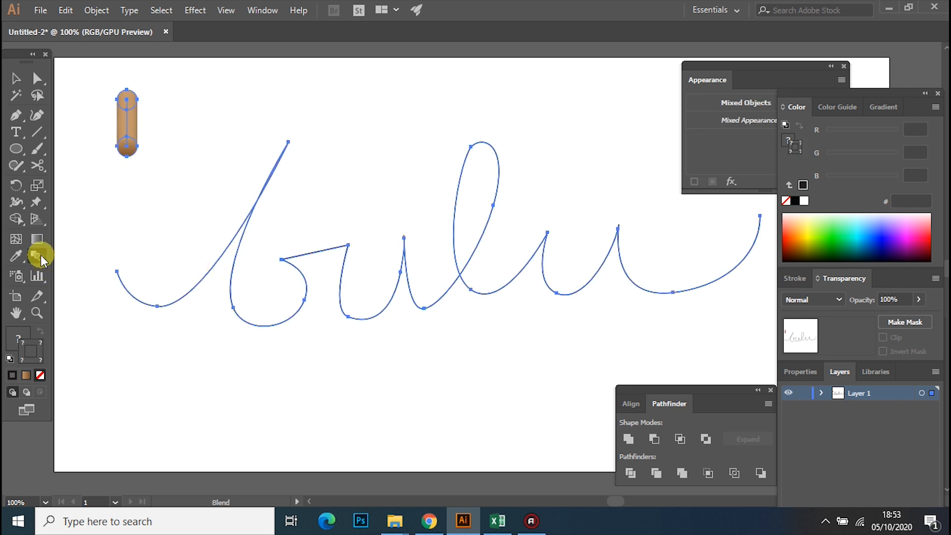
click(554, 293)
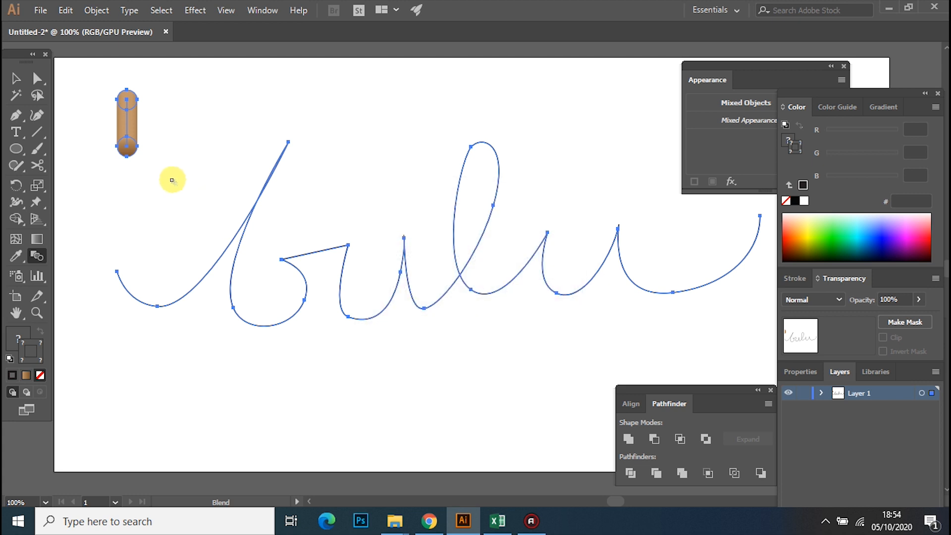
click(97, 10)
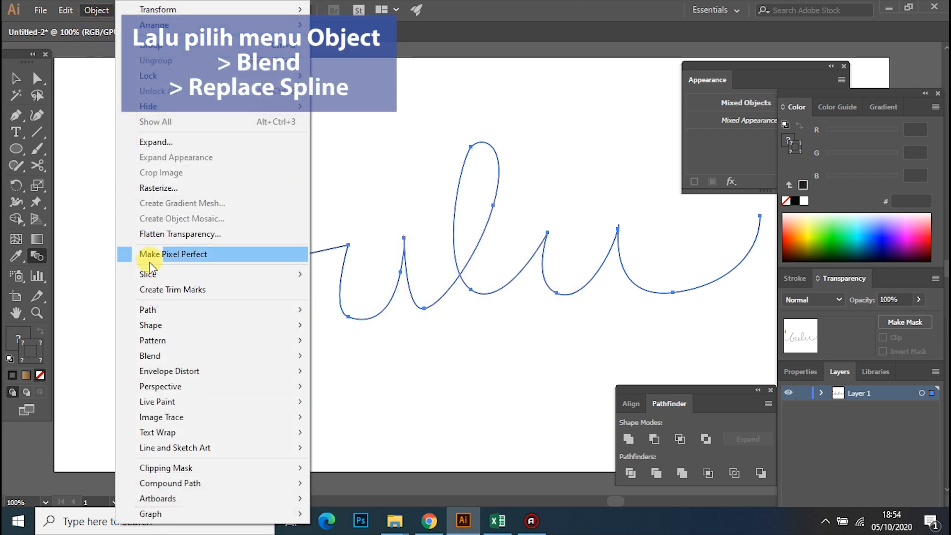
mouse_move(197, 358)
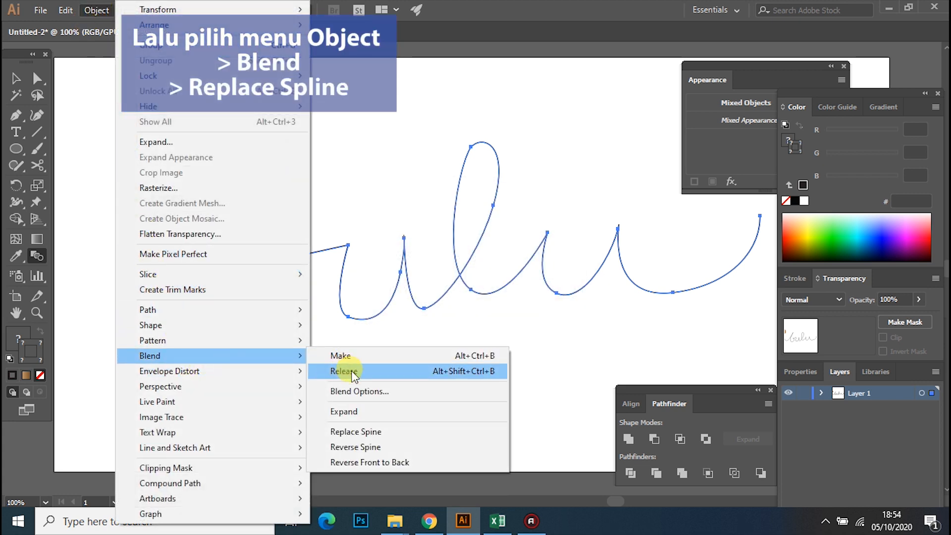
click(376, 432)
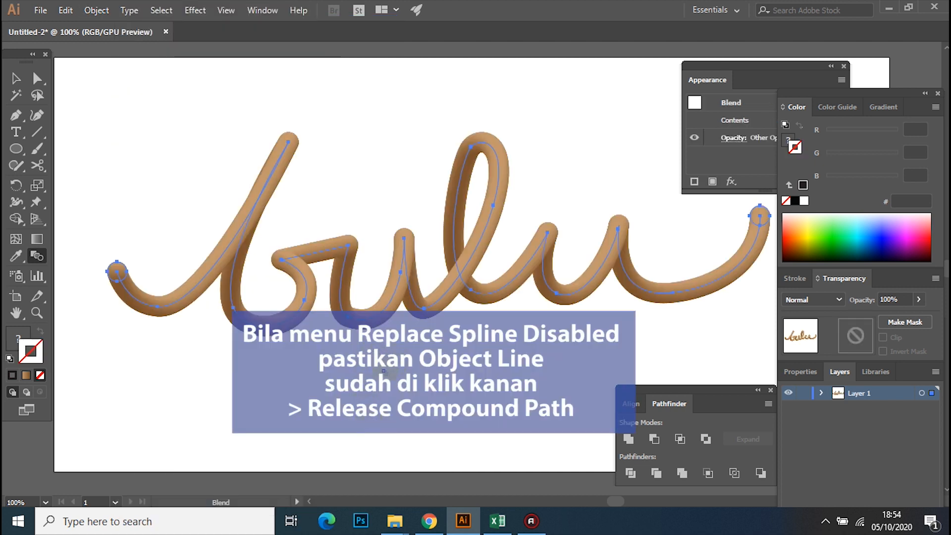
Step: Open the Roughen effect for the blended "bulu" lettering and enable its preview
drag(447, 370, 416, 386)
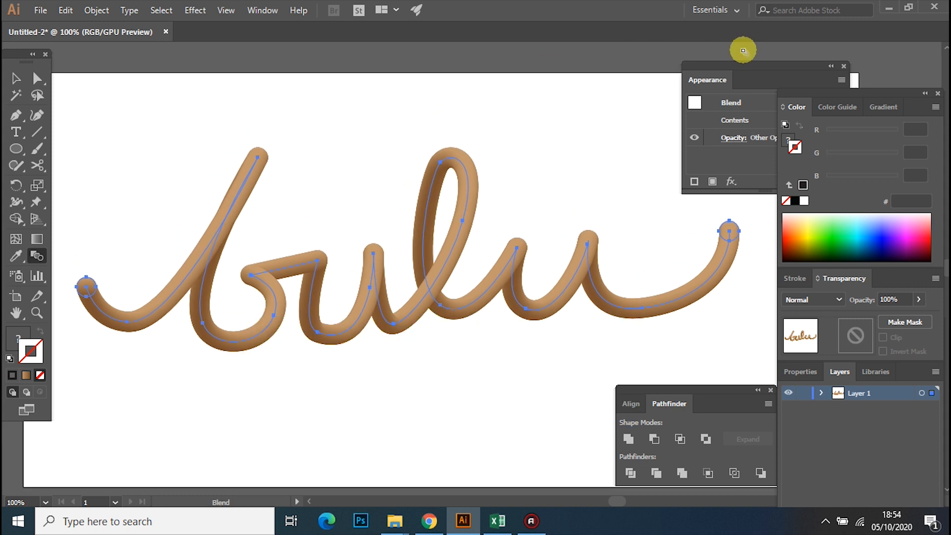
drag(762, 66, 724, 51)
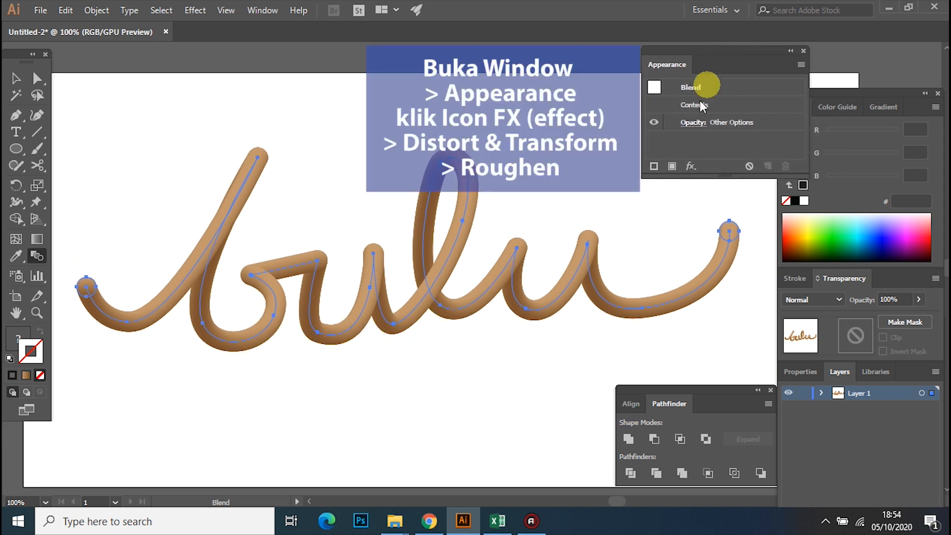
click(690, 166)
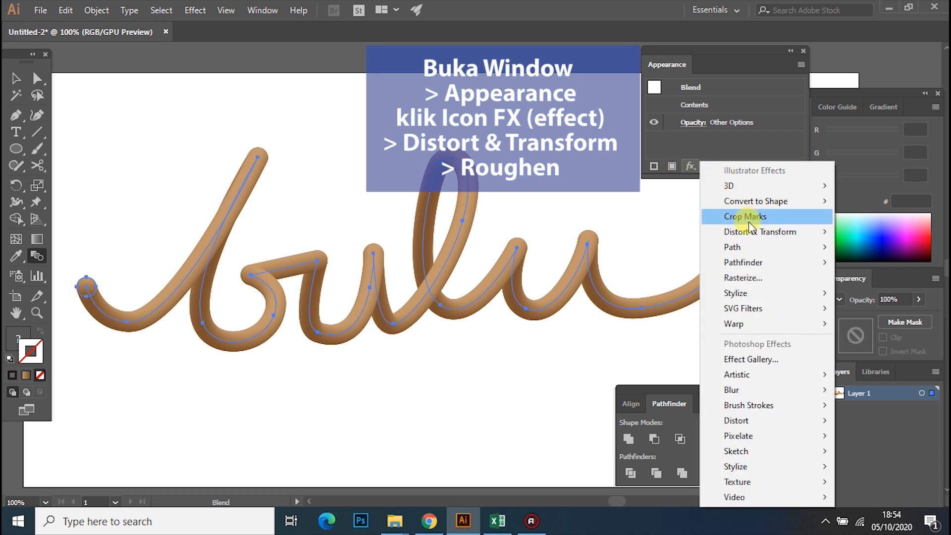
mouse_move(751, 230)
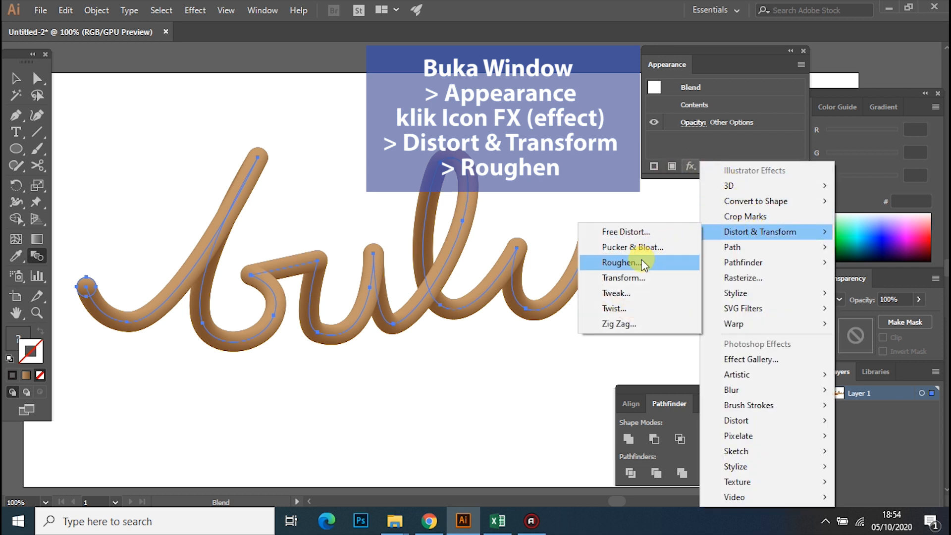
click(625, 263)
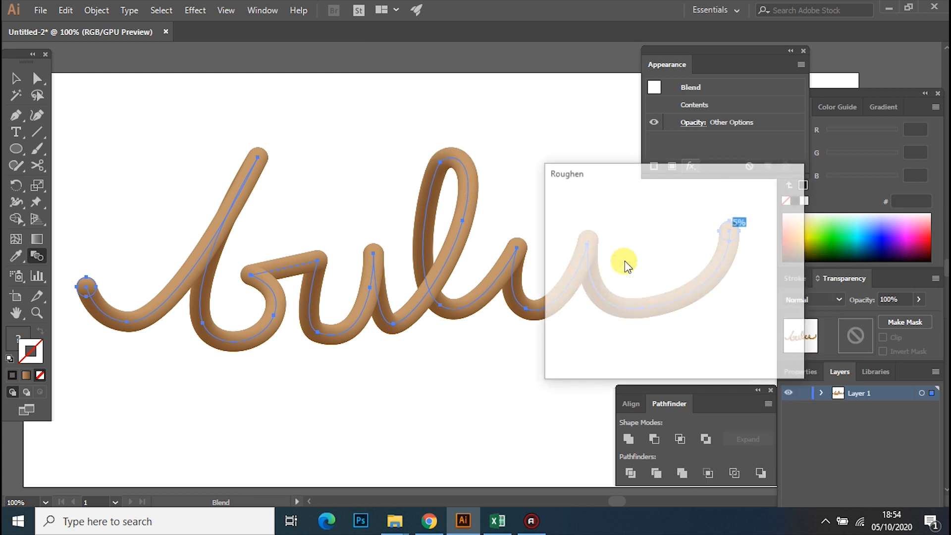
drag(657, 158, 654, 102)
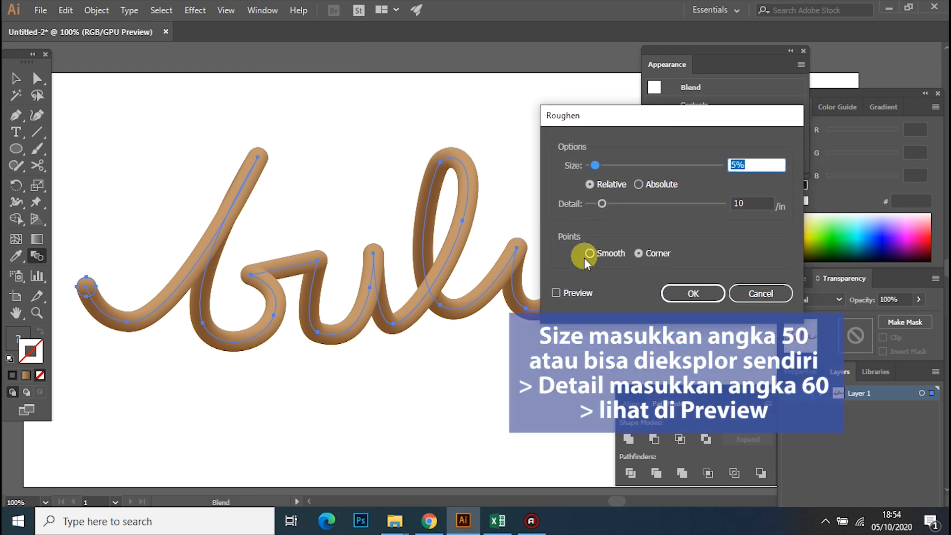
click(556, 293)
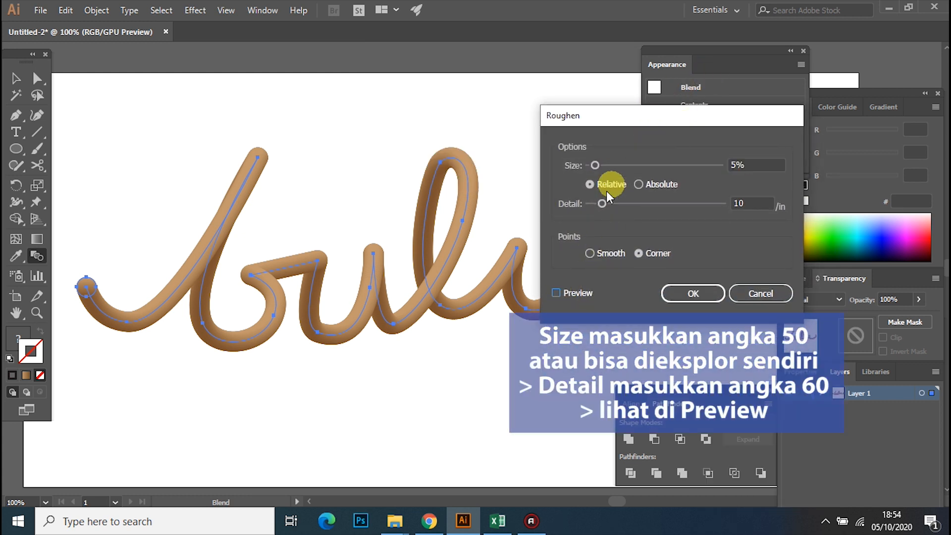
Step: Set the Roughen size to 60% relative and the detail to 70/in
drag(597, 165, 649, 166)
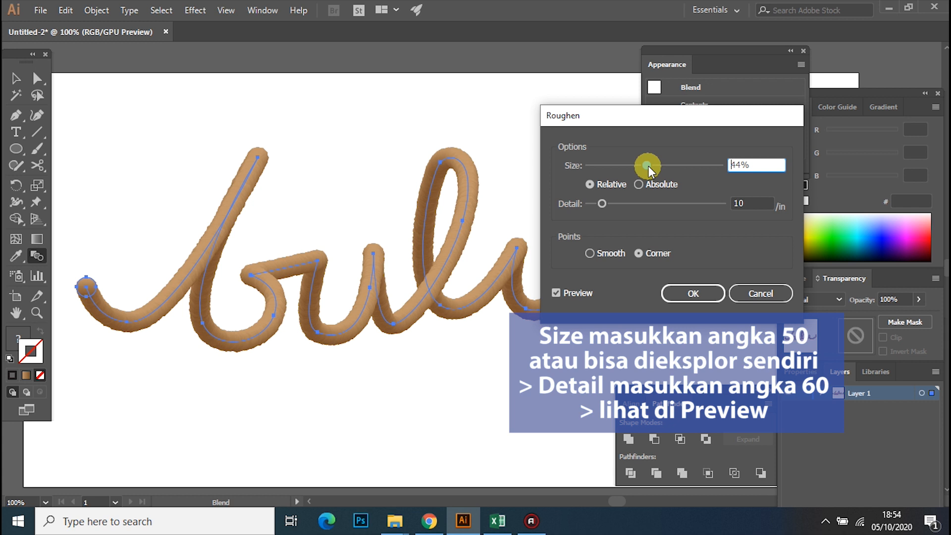
drag(648, 168, 669, 165)
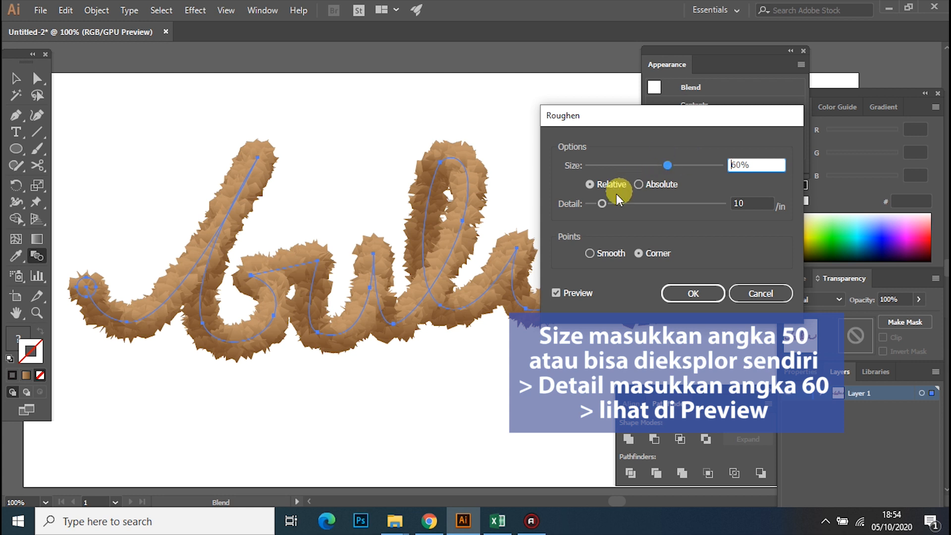
drag(605, 204, 661, 203)
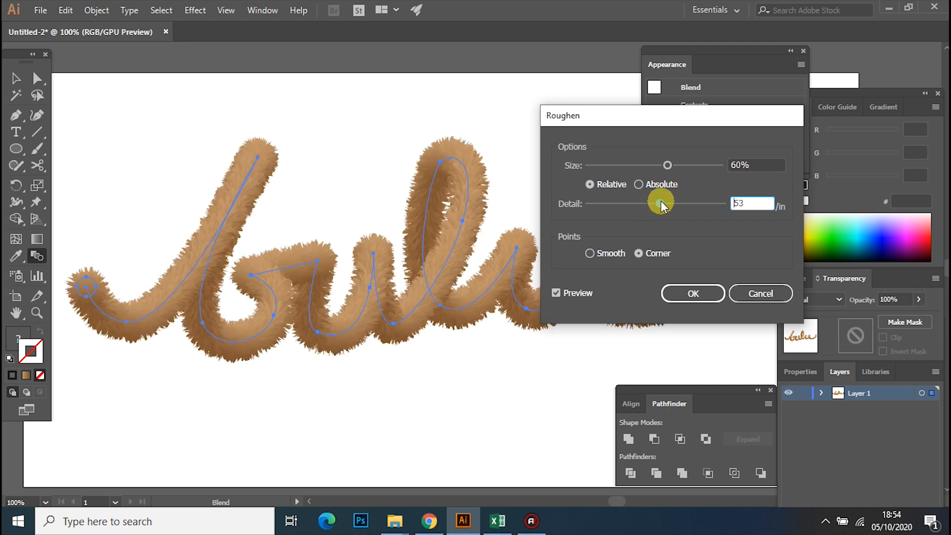
drag(661, 200, 671, 202)
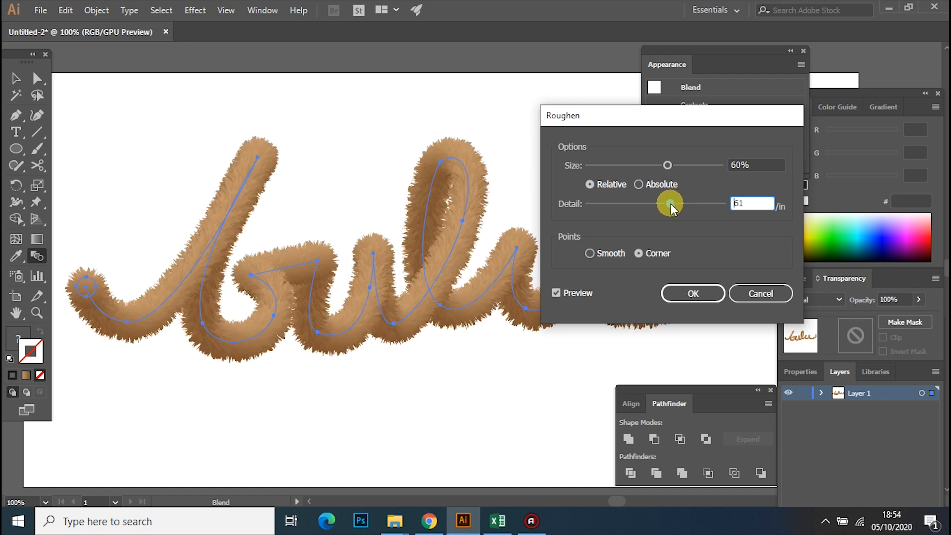
drag(670, 204, 681, 203)
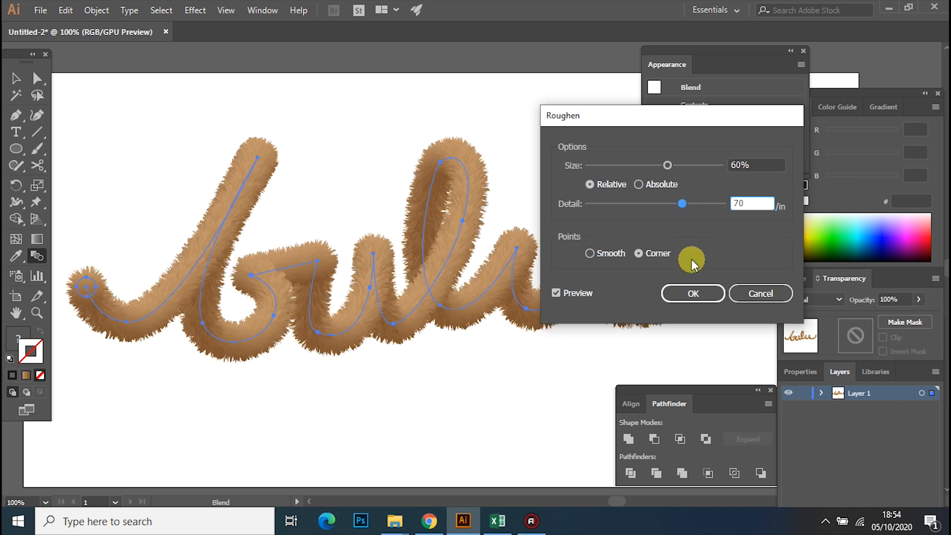
Step: Apply the Roughen effect to the "bulu" lettering and deselect it
click(699, 296)
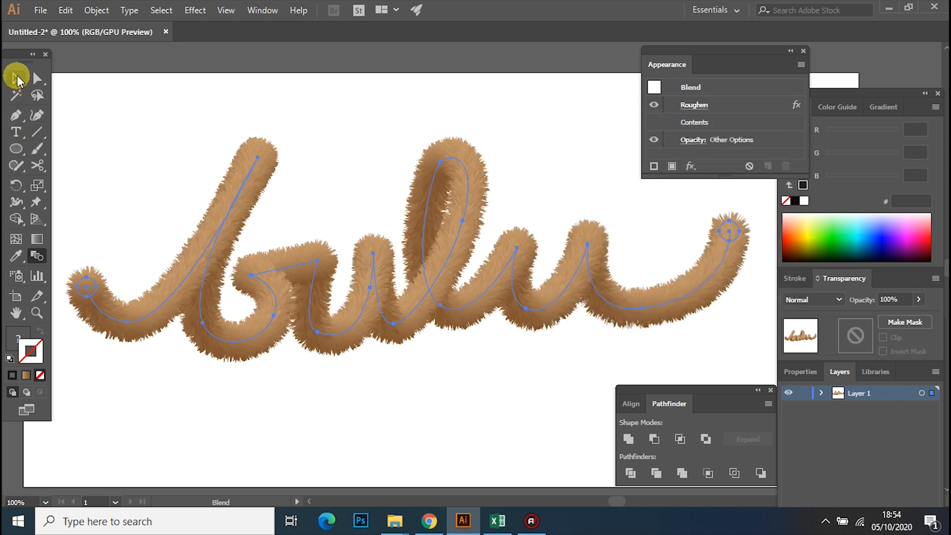
click(17, 79)
click(137, 115)
drag(350, 234, 356, 250)
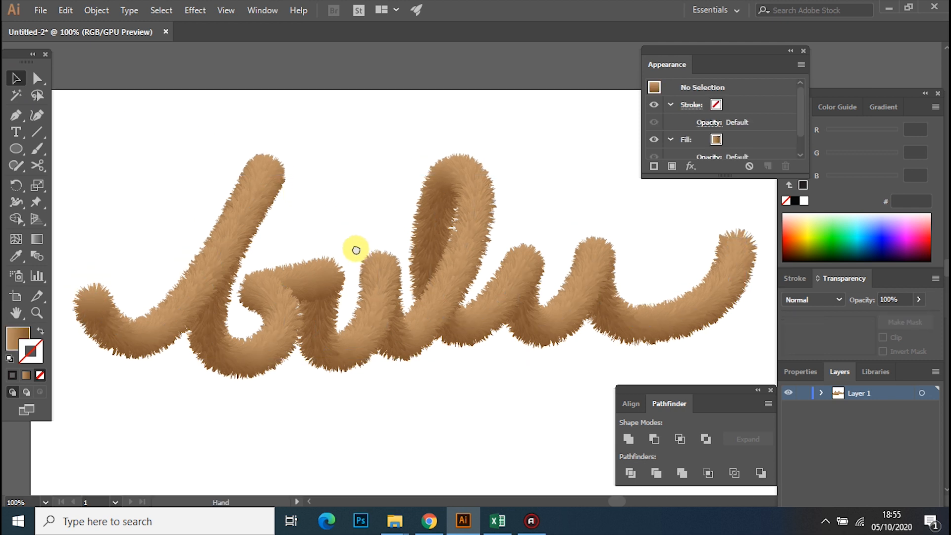
key(ctrl+minus)
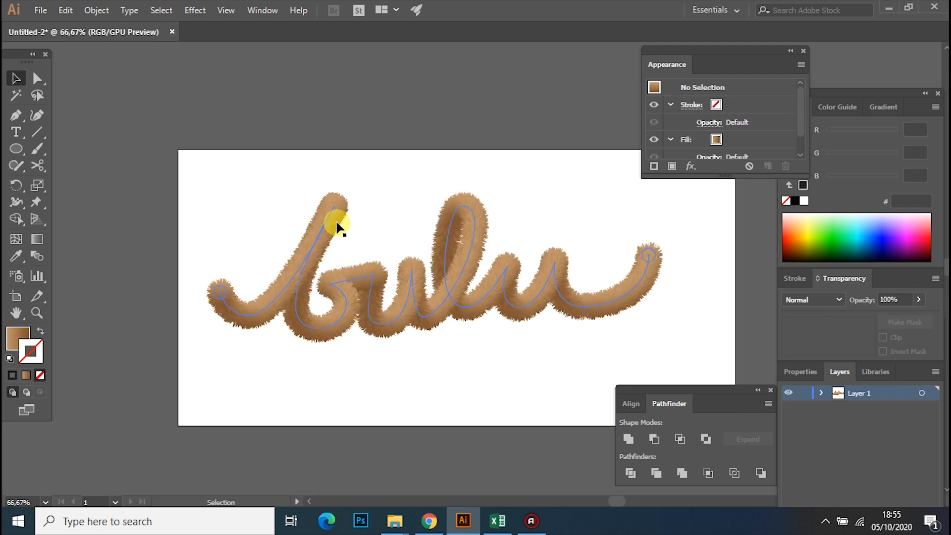
Step: Draw a rectangle covering the whole artboard and send it to the back, behind the lettering
click(17, 150)
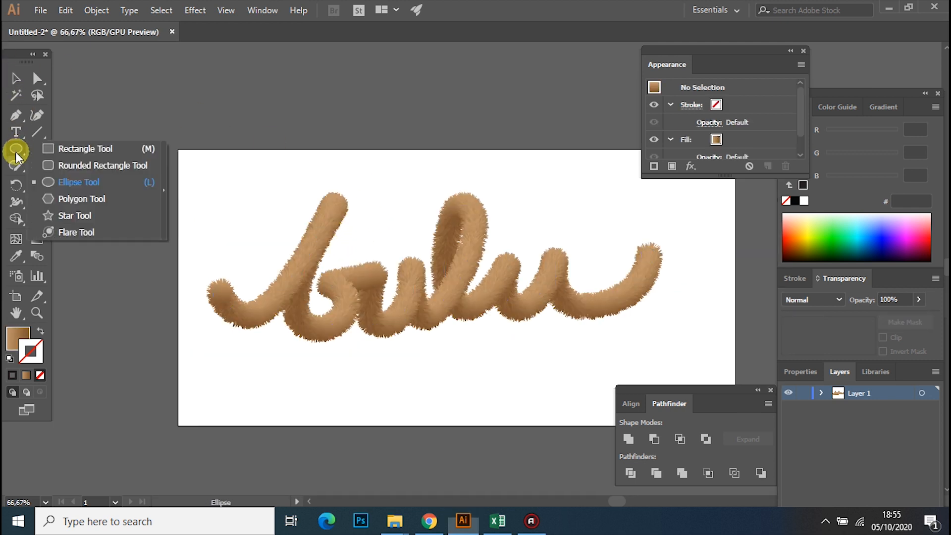
click(54, 149)
drag(179, 150, 735, 427)
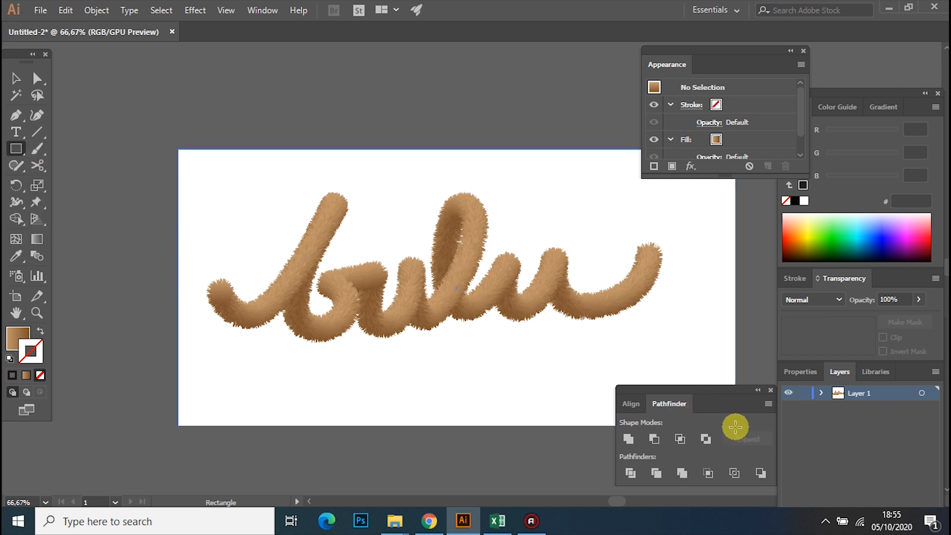
click(14, 79)
right_click(309, 202)
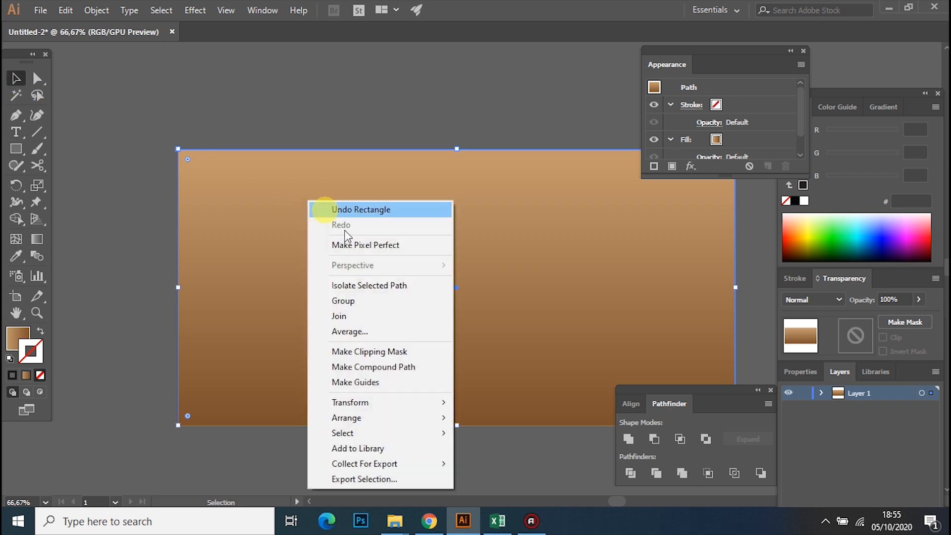
mouse_move(397, 418)
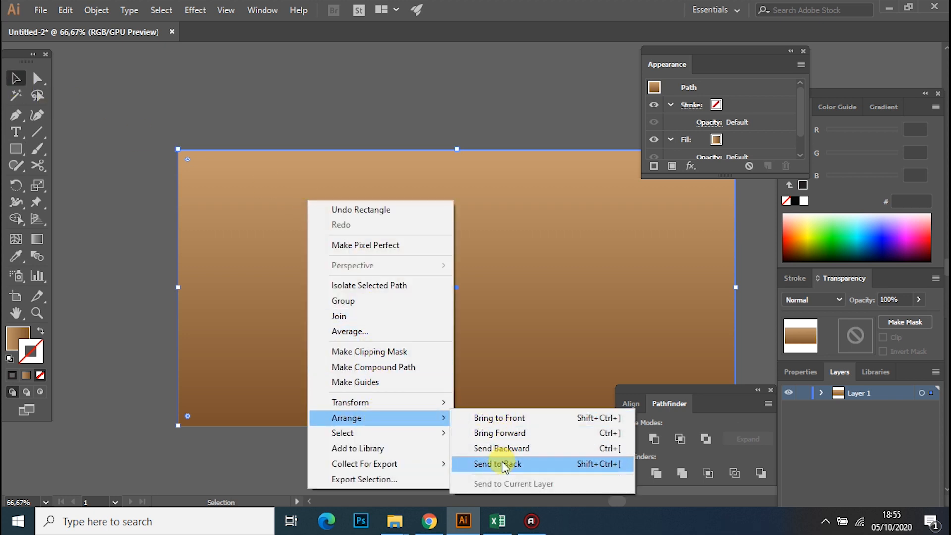
click(498, 464)
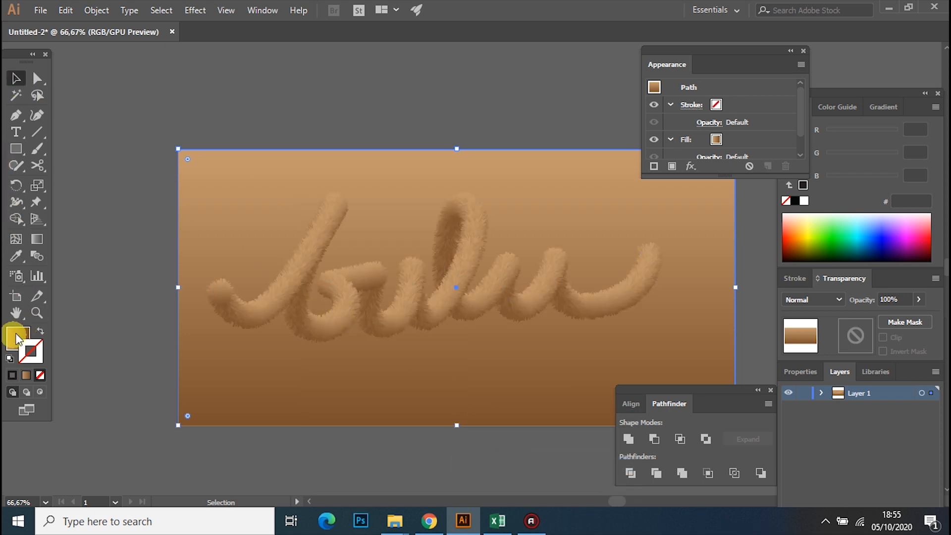
Step: Give the background rectangle's stroke the linear gradient and set its first colour stop to C=0 M=0 Y=0 K=30
double_click(37, 239)
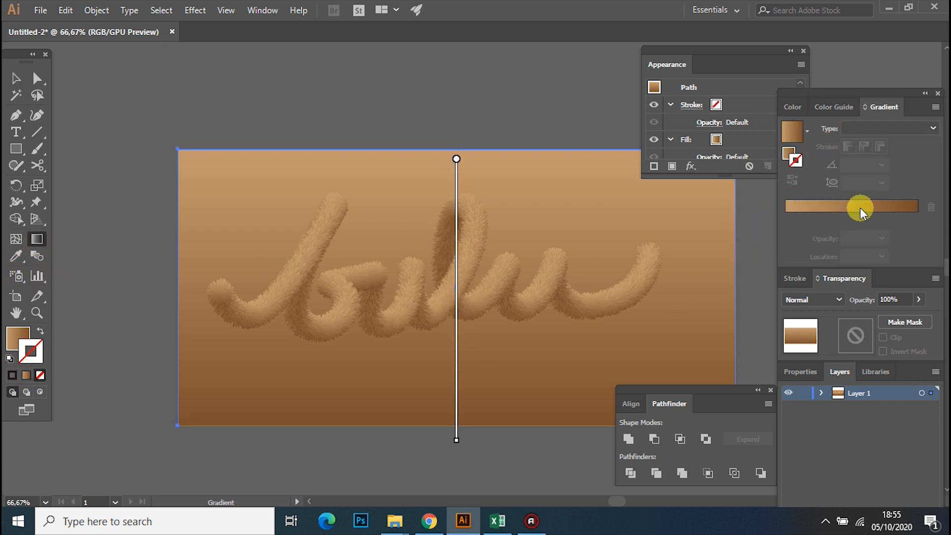
click(803, 205)
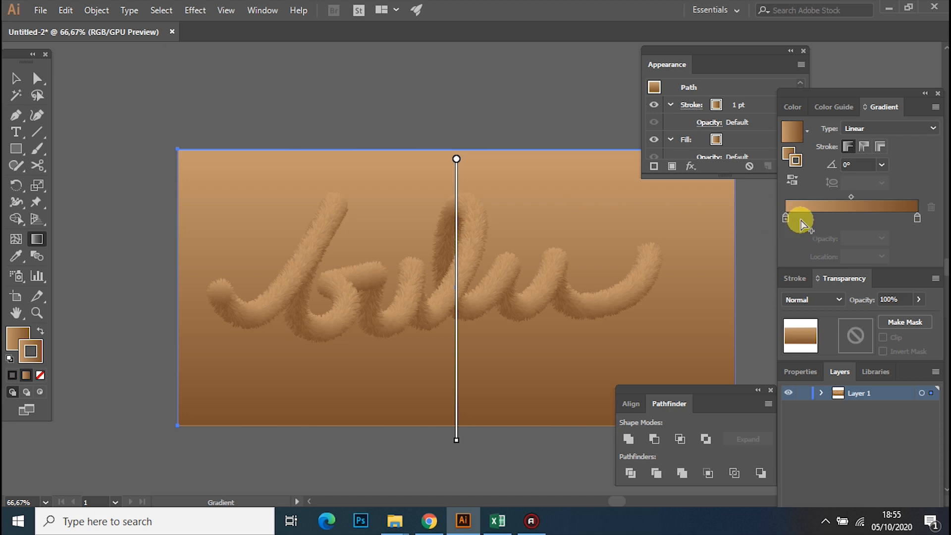
double_click(787, 218)
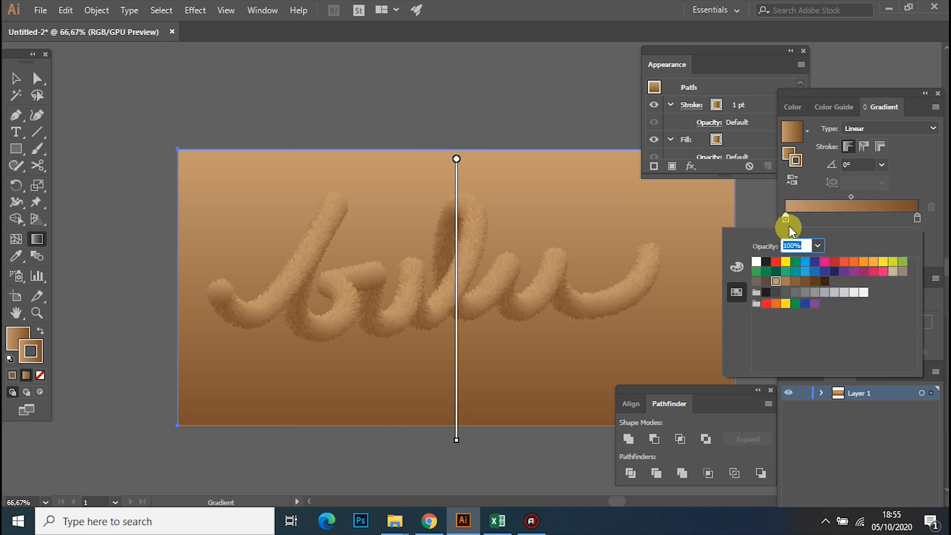
click(834, 293)
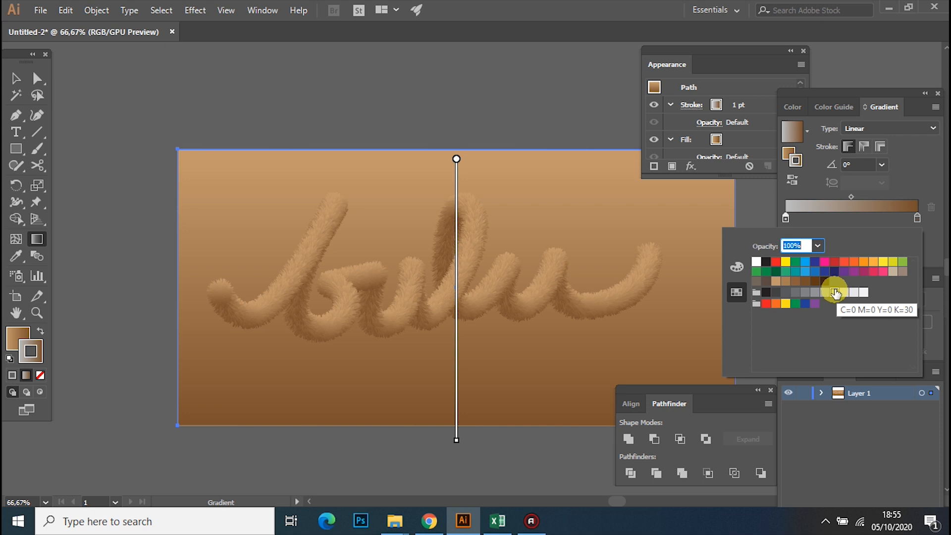
Step: Swap the background rectangle's fill and stroke gradients and set the stroke to none
click(16, 79)
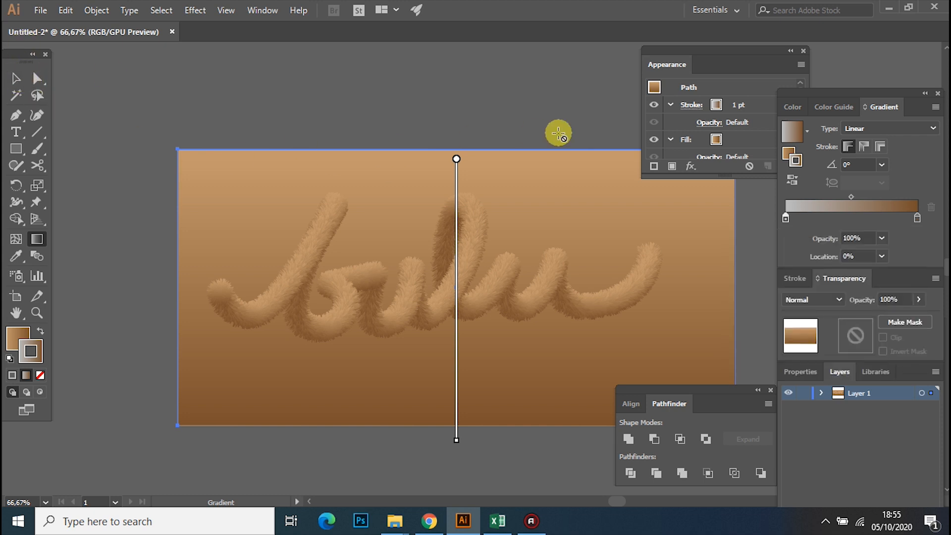
click(15, 79)
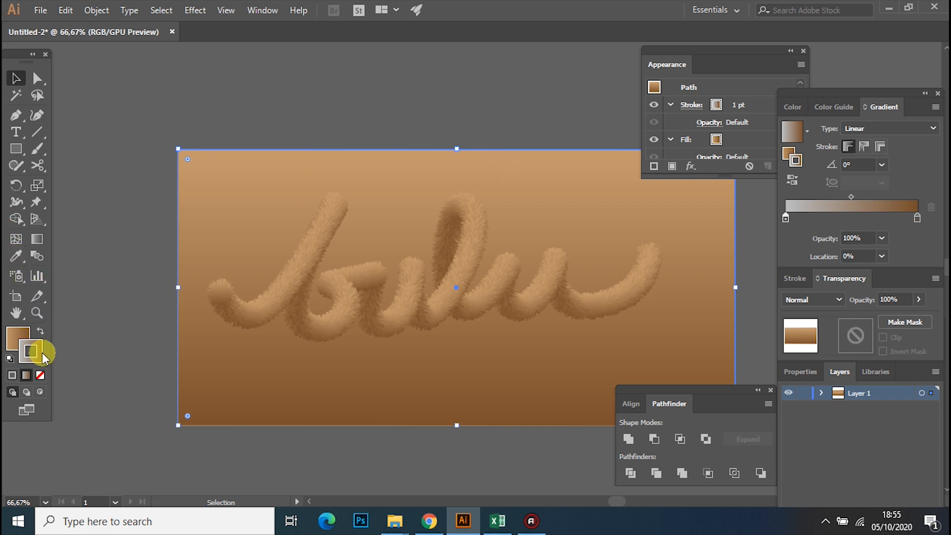
click(40, 332)
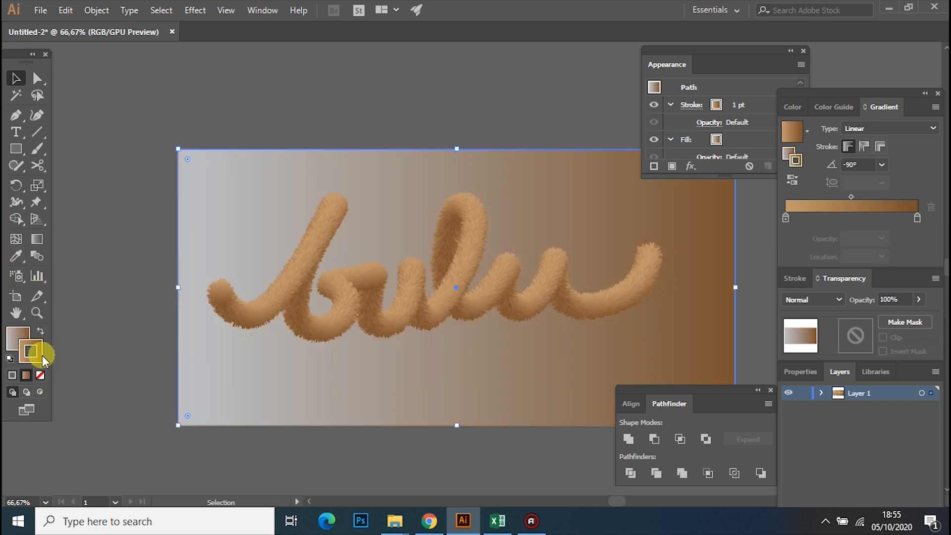
click(41, 375)
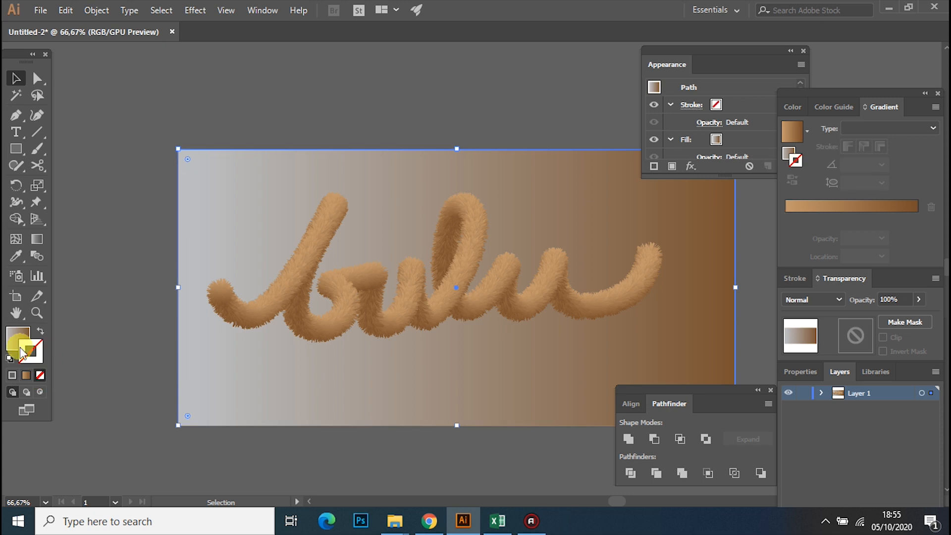
Step: Run the background's gradient vertically at -90° from just inside the top edge to just below the bottom edge
click(36, 239)
drag(456, 162, 456, 390)
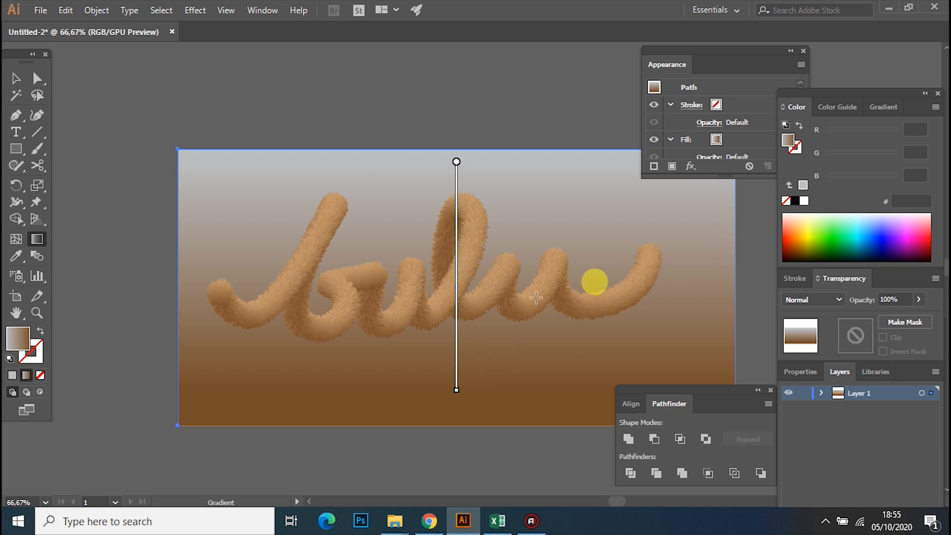
drag(474, 158, 480, 434)
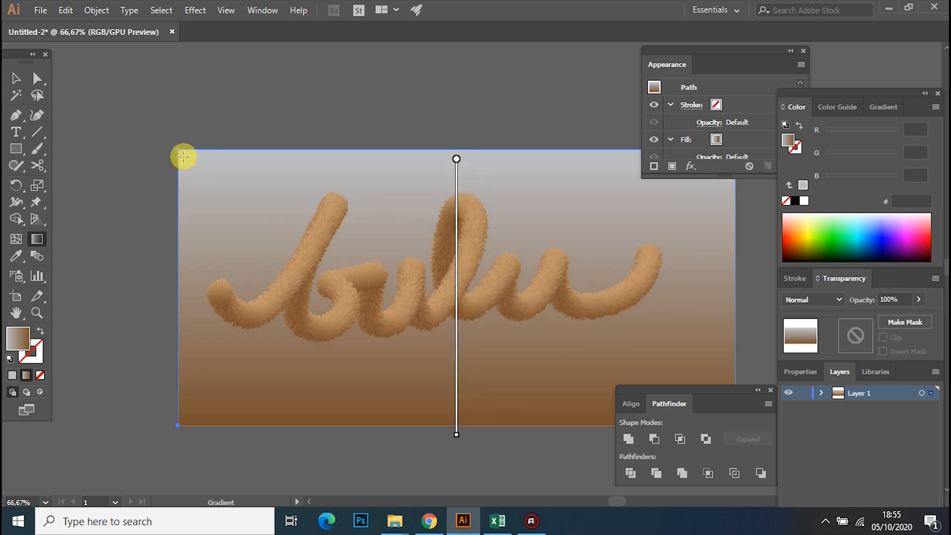
Step: Try several grey swatches for the background gradient's brown end stop and settle on a medium grey
click(876, 105)
double_click(916, 218)
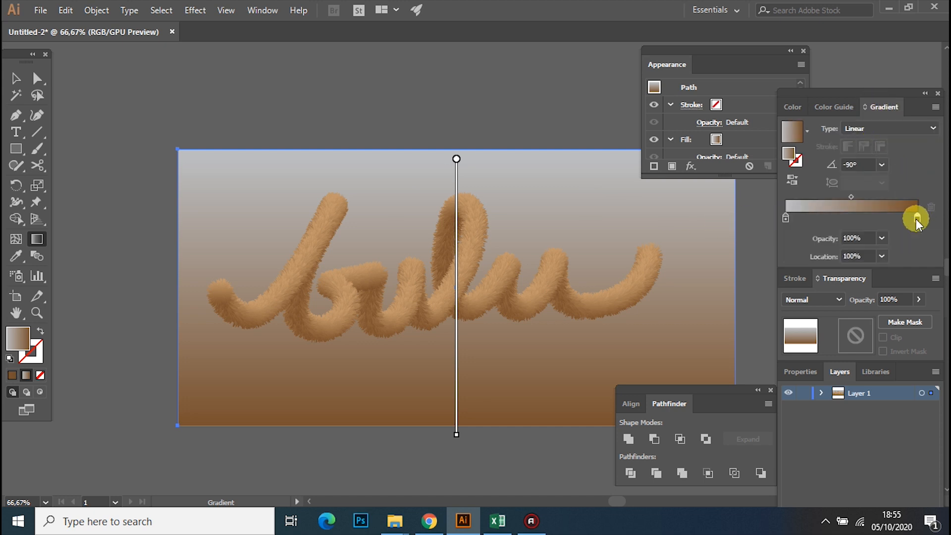
click(795, 292)
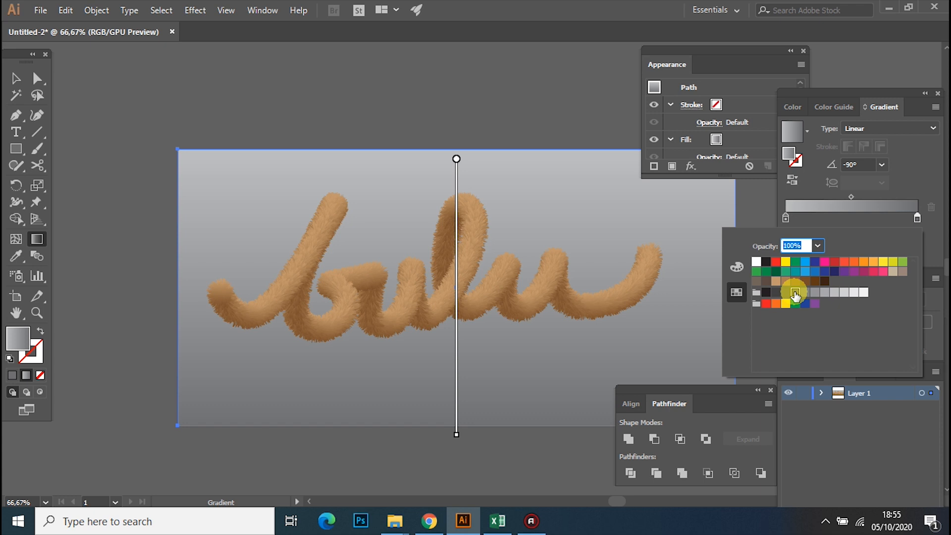
click(815, 293)
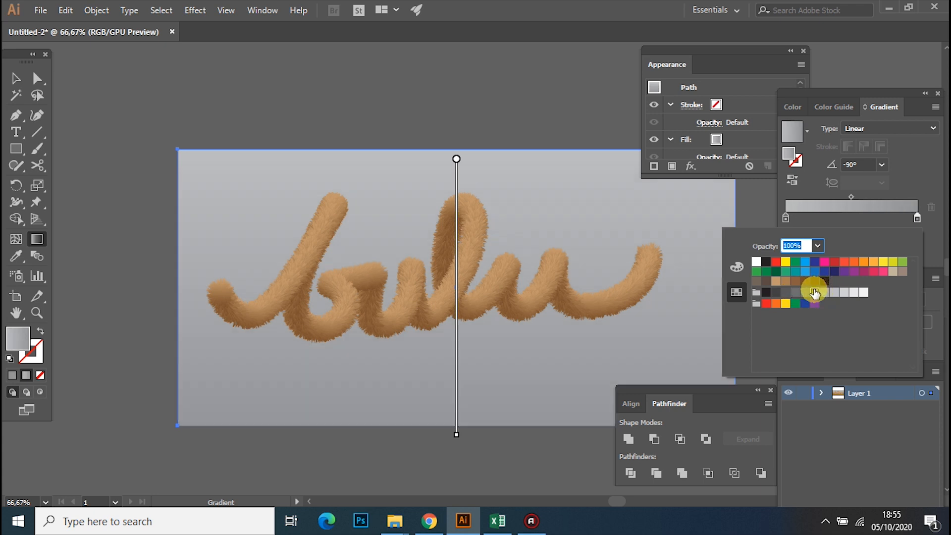
click(806, 293)
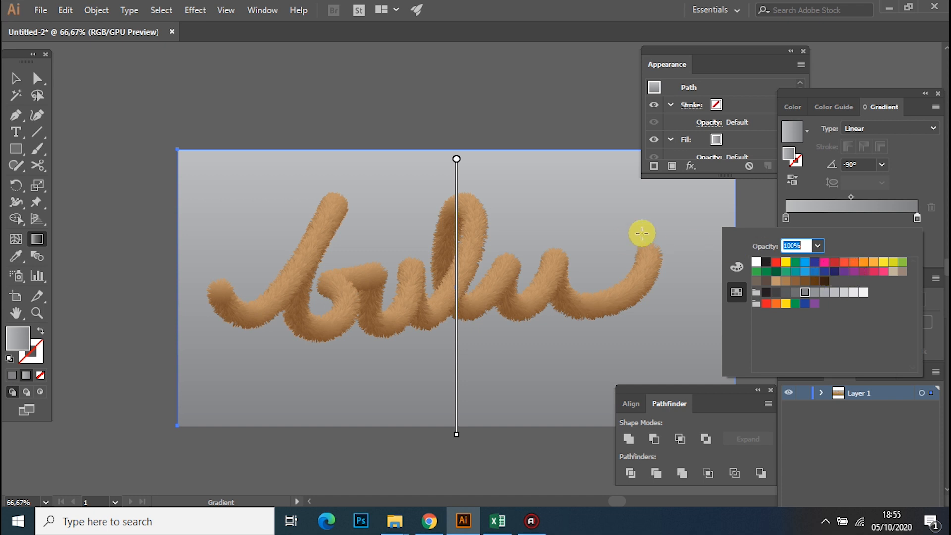
click(16, 81)
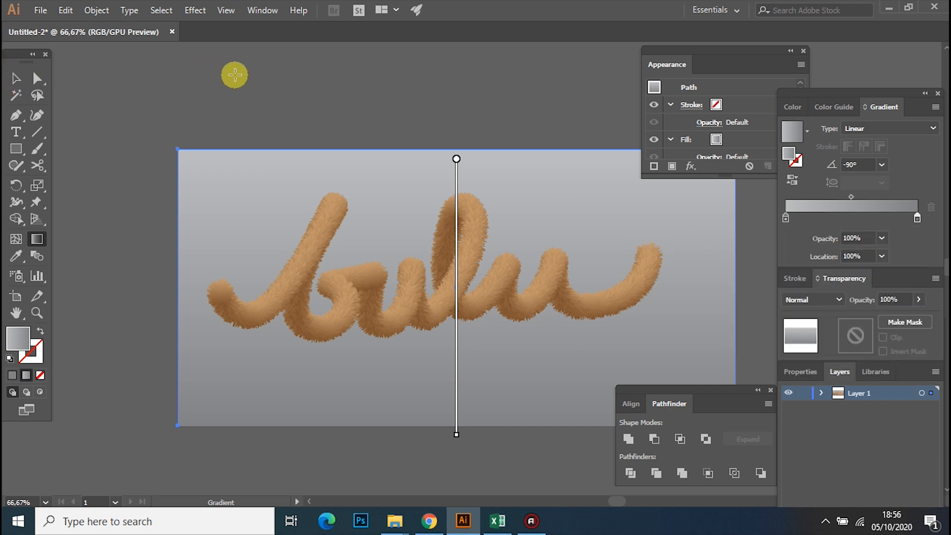
Step: Draw a long, very flat ellipse beneath the "bulu" lettering with the Ellipse tool
key(space)
drag(379, 195, 360, 188)
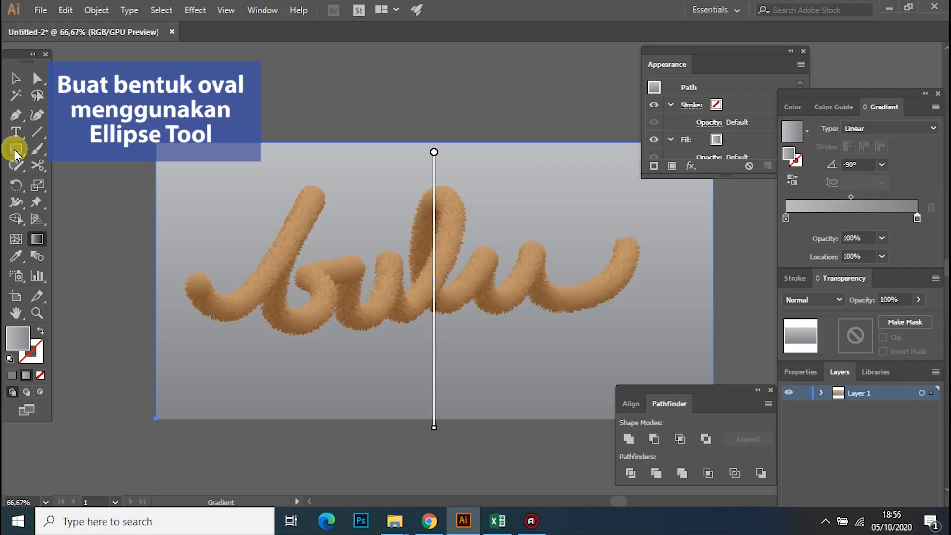
click(16, 150)
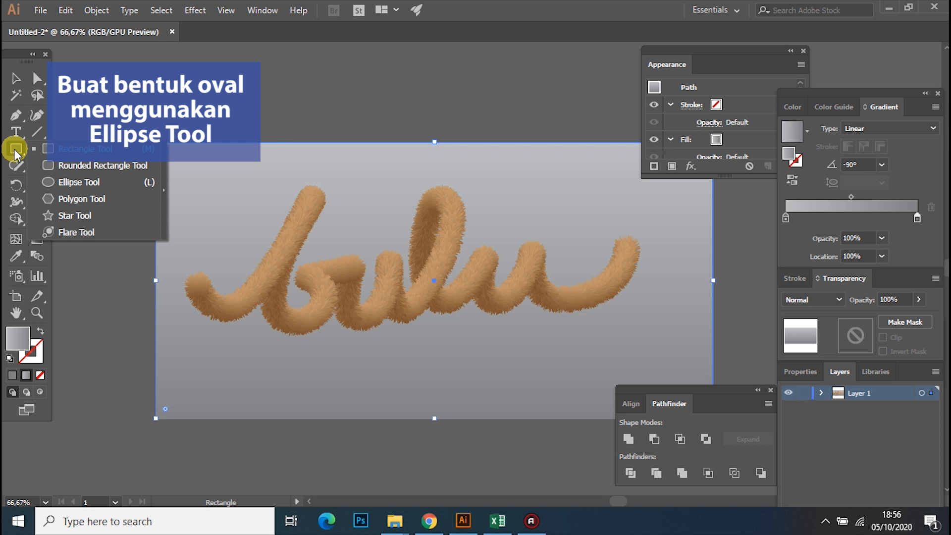
click(67, 182)
drag(233, 356, 627, 365)
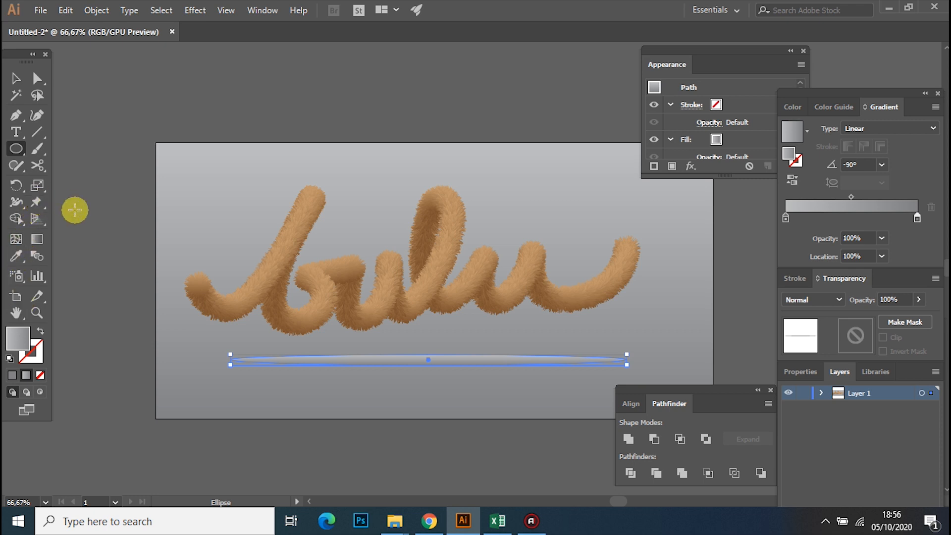
click(37, 239)
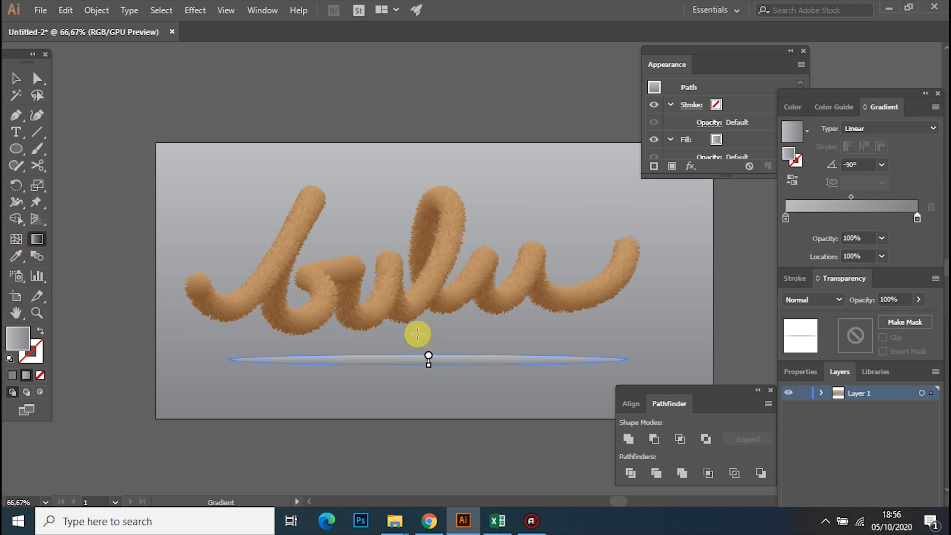
drag(420, 332, 416, 386)
key(ctrl+z)
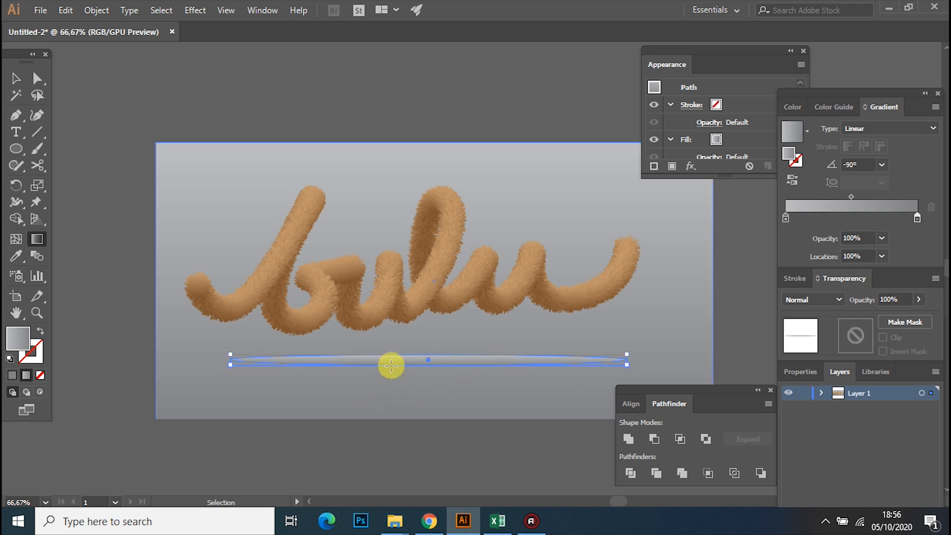
click(16, 77)
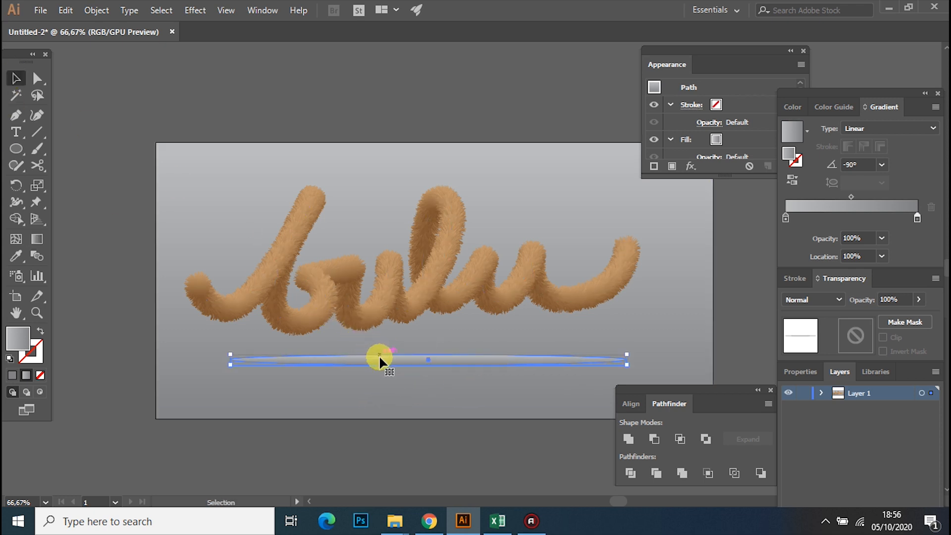
Step: Run the flat ellipse's gradient nearly horizontally across its middle, with the dark end toward the left
click(32, 241)
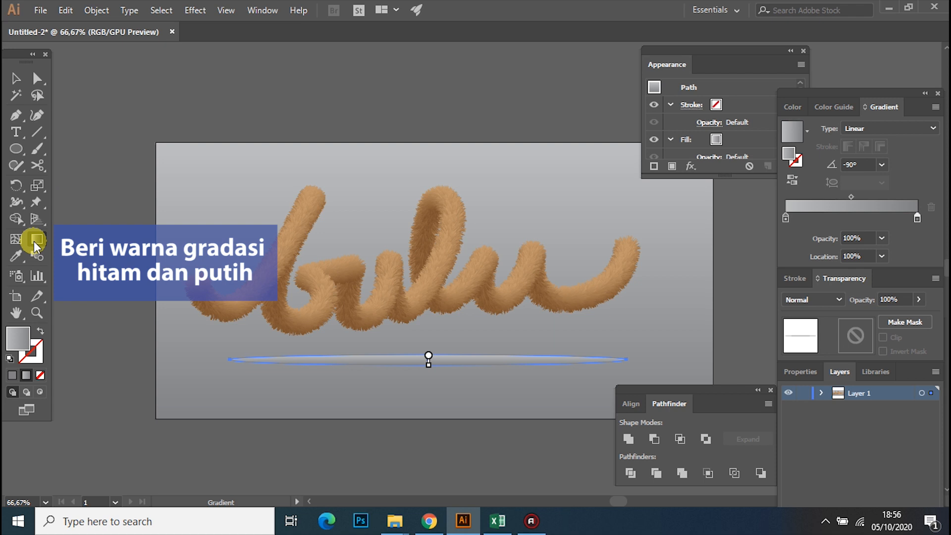
drag(449, 360, 383, 361)
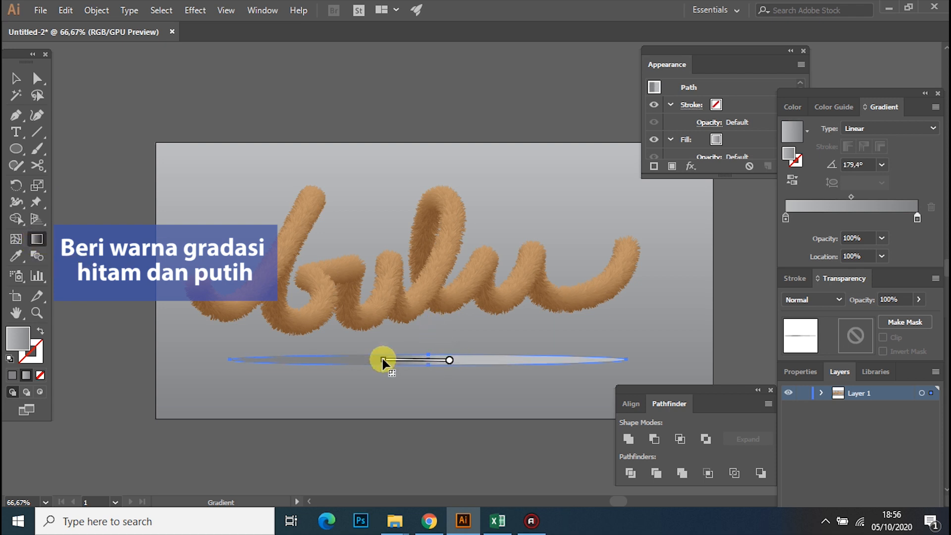
Step: Set the ellipse gradient's end stop to black and move that stop to a location of 51,3%
double_click(917, 218)
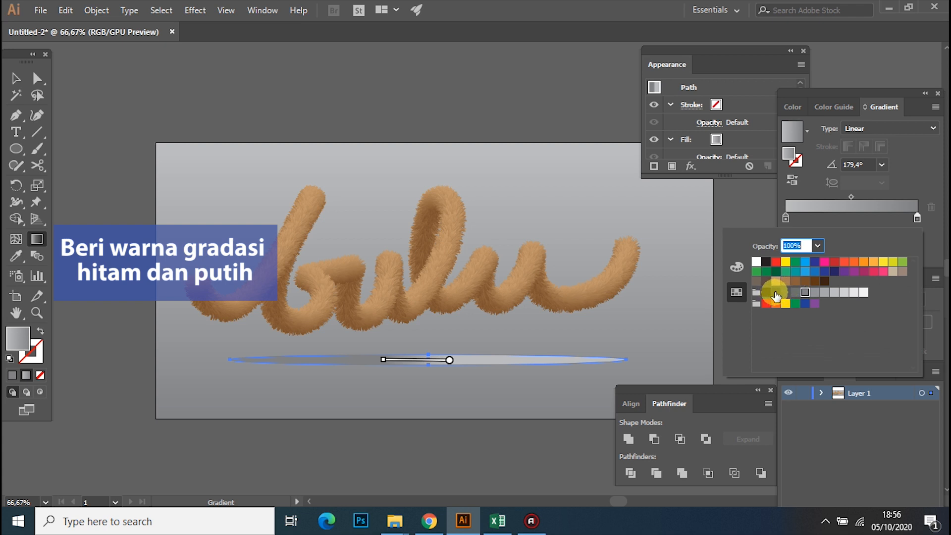
click(766, 262)
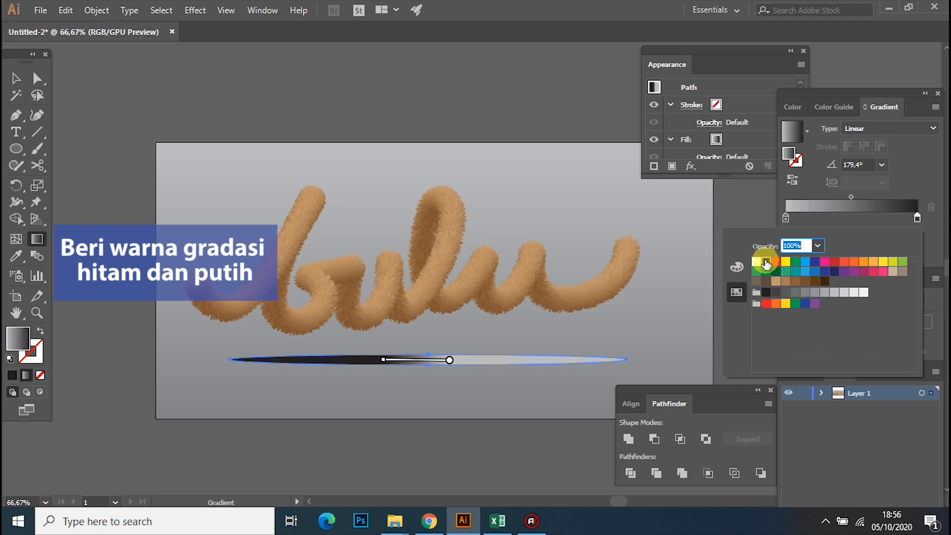
click(917, 218)
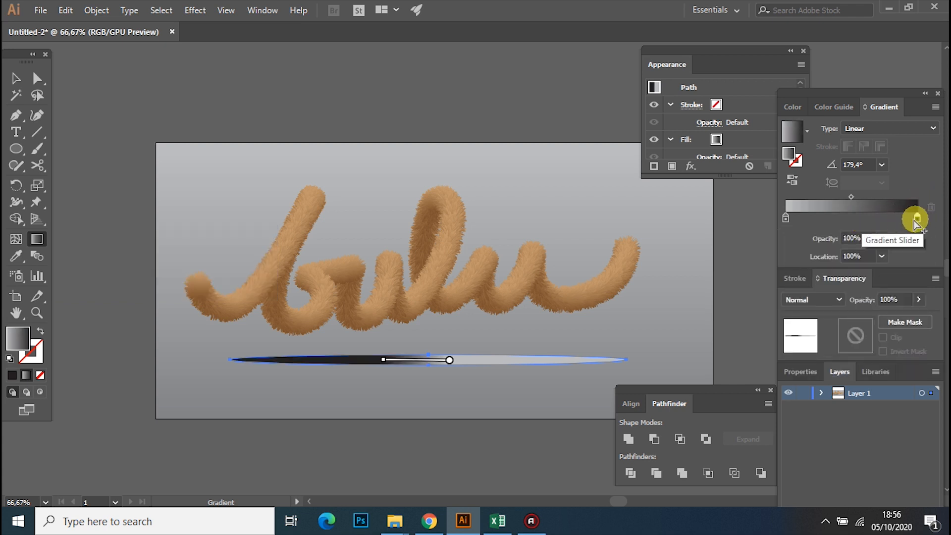
drag(914, 219, 850, 216)
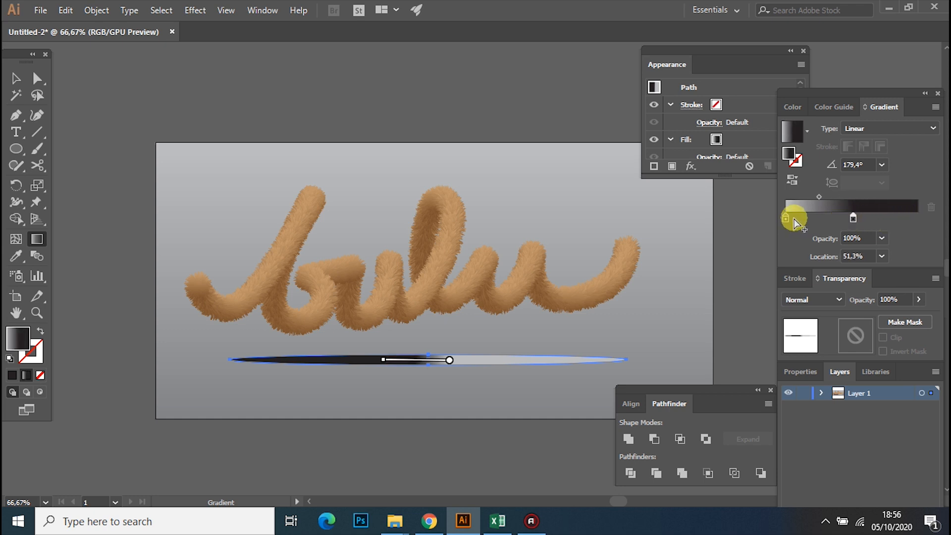
Step: Copy the ellipse gradient's light start stop to location 100% and spread both midpoints outward, the second one to 87%
drag(786, 218, 918, 213)
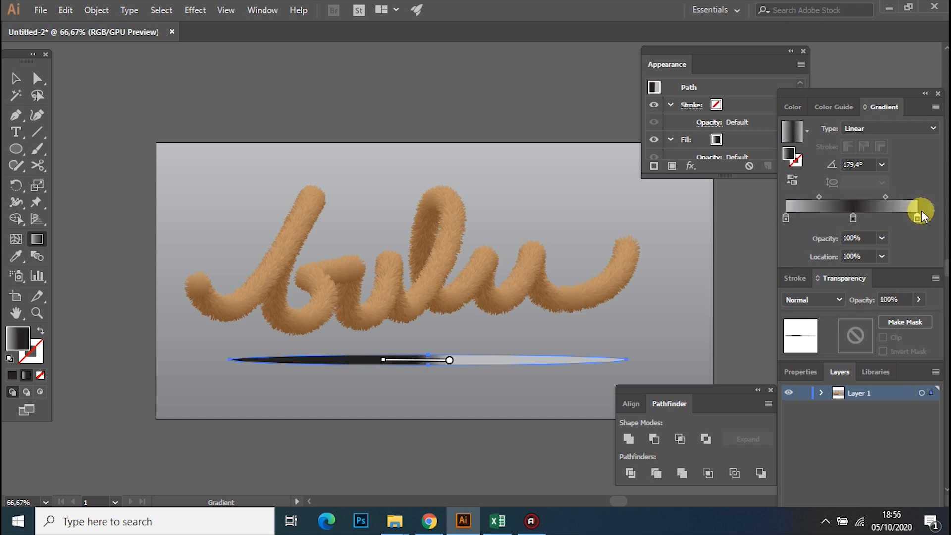
drag(819, 196, 797, 198)
mouse_move(884, 197)
mouse_down()
mouse_move(875, 196)
mouse_move(910, 196)
mouse_up()
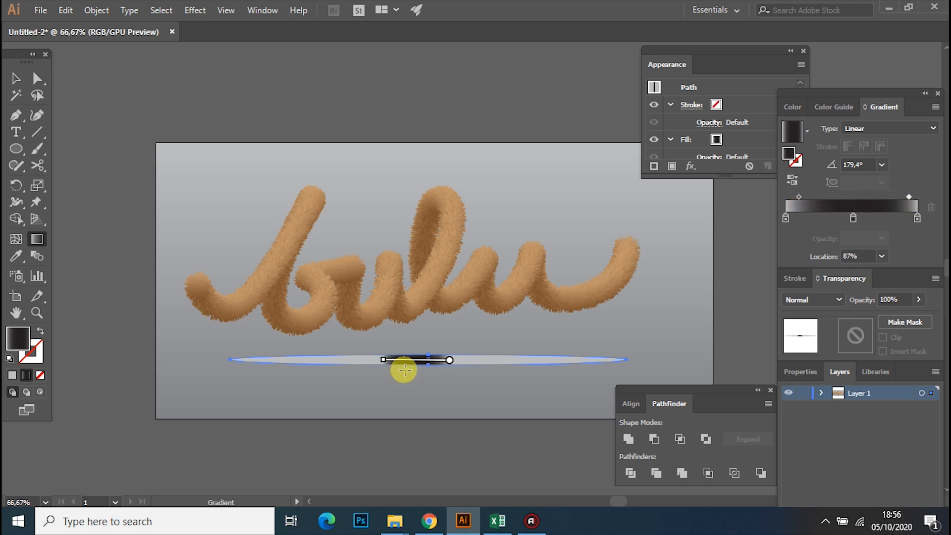
Step: Stretch the gradient along the flat ellipse so the black part is centred and the light ends lie near its tips
mouse_move(448, 361)
mouse_down()
mouse_move(498, 361)
mouse_move(454, 363)
mouse_up()
click(38, 82)
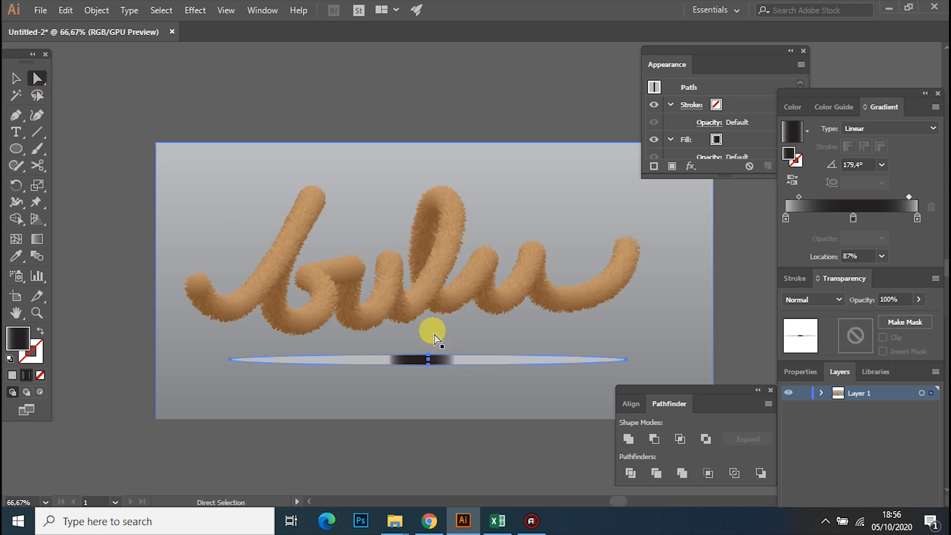
click(16, 77)
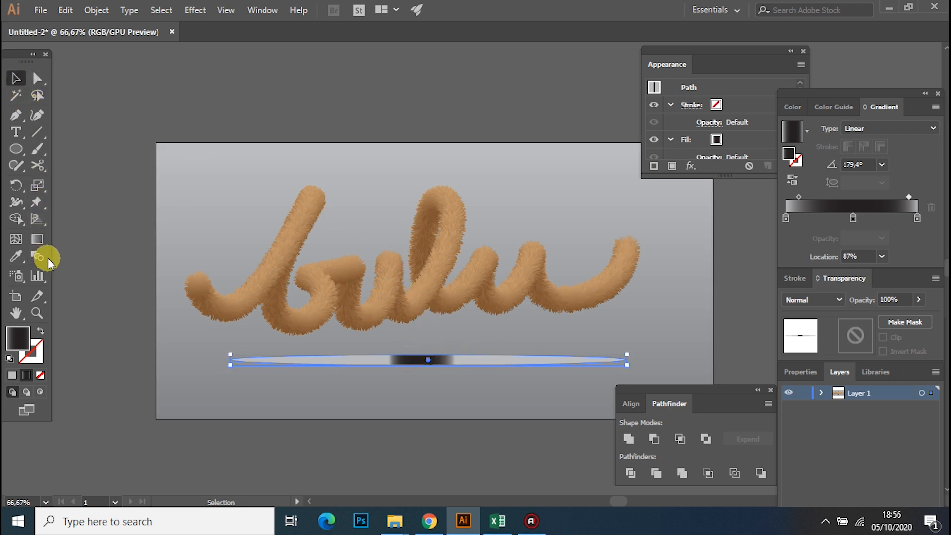
click(38, 237)
drag(389, 356, 302, 357)
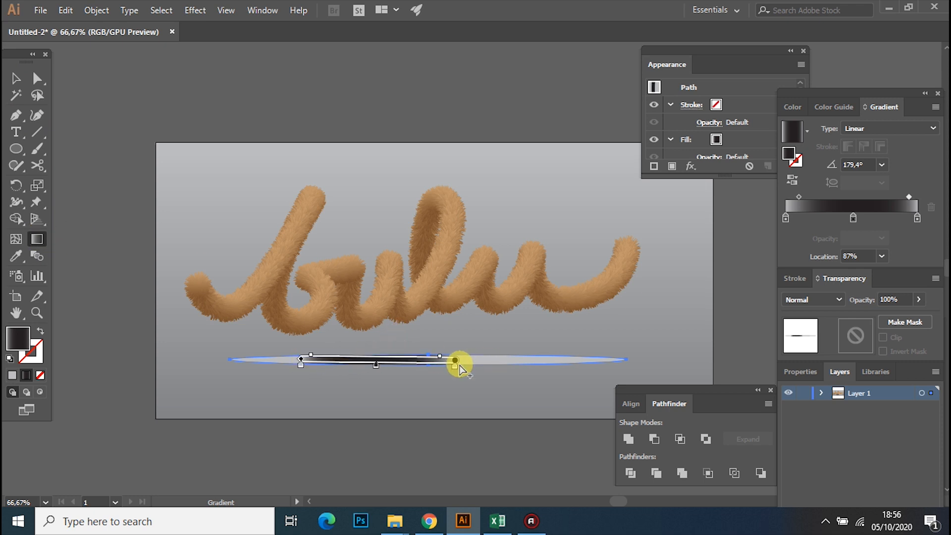
drag(454, 360, 509, 360)
drag(530, 358, 565, 361)
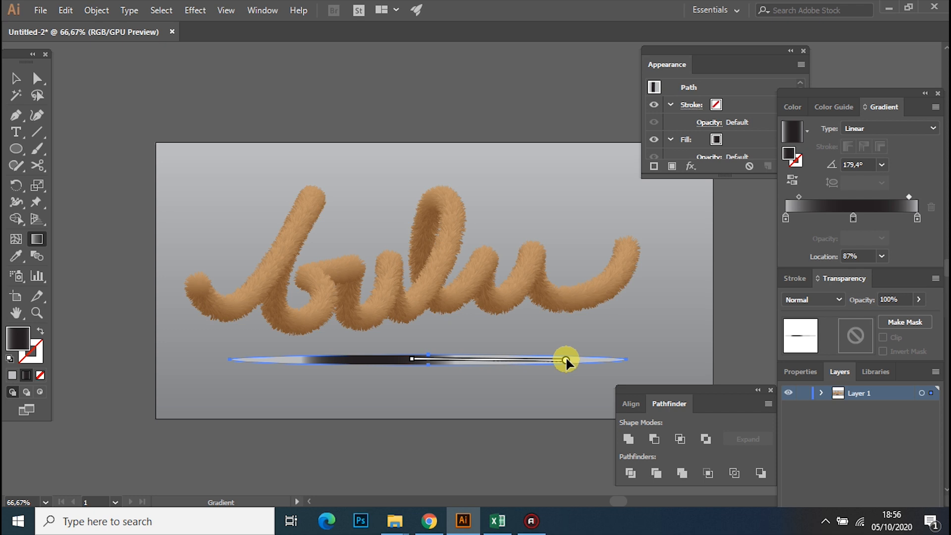
drag(410, 357, 284, 359)
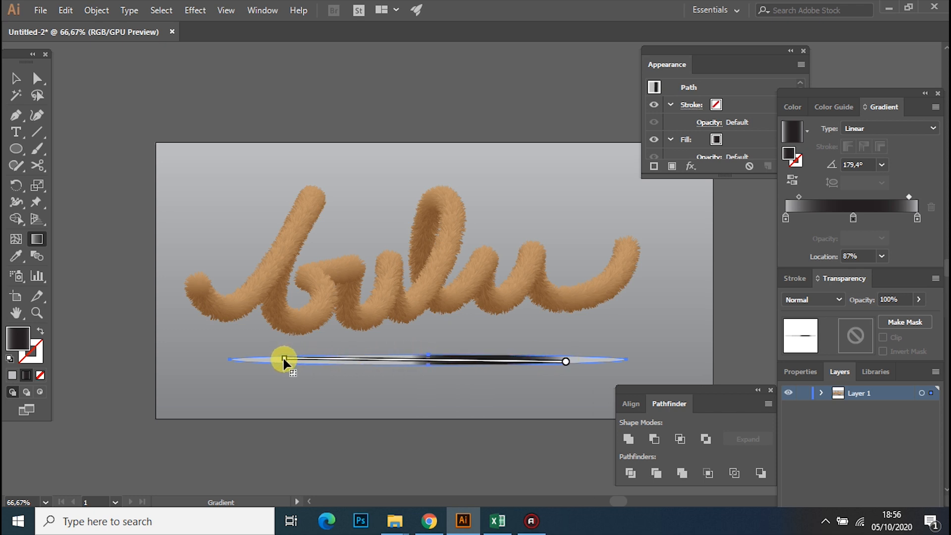
Step: Set the flat ellipse's blending mode to Multiply
click(15, 78)
click(627, 326)
click(510, 357)
click(839, 299)
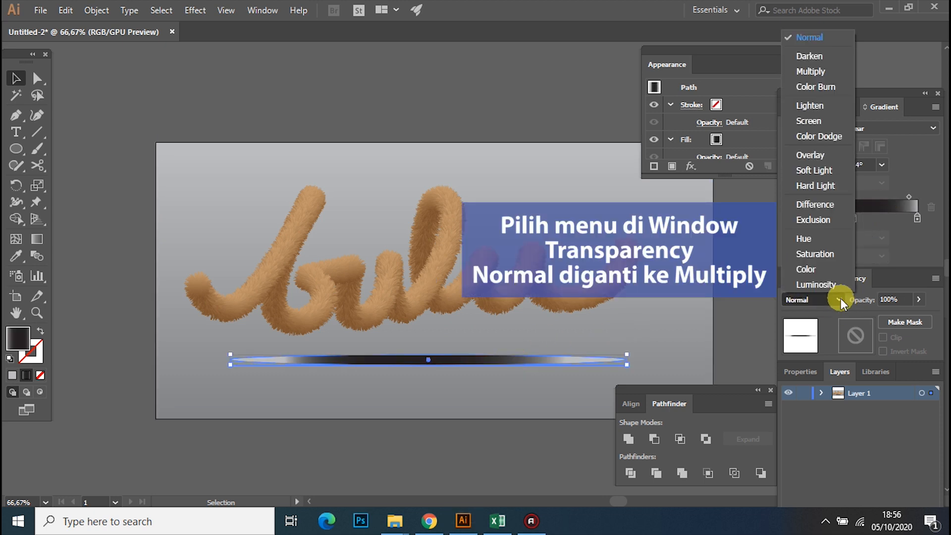
click(825, 70)
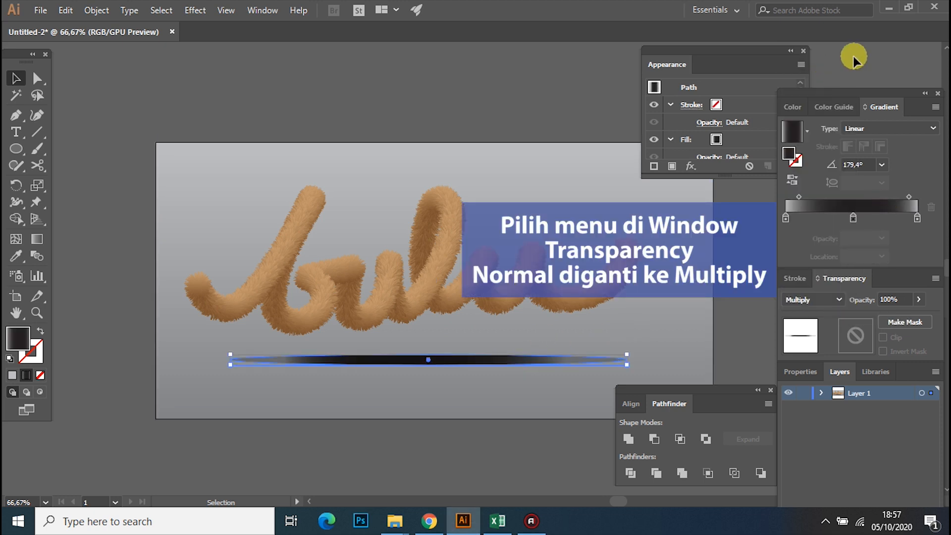
Step: Apply a Gaussian Blur effect with a 37,6 pixel radius to the flat ellipse, with preview enabled
click(690, 166)
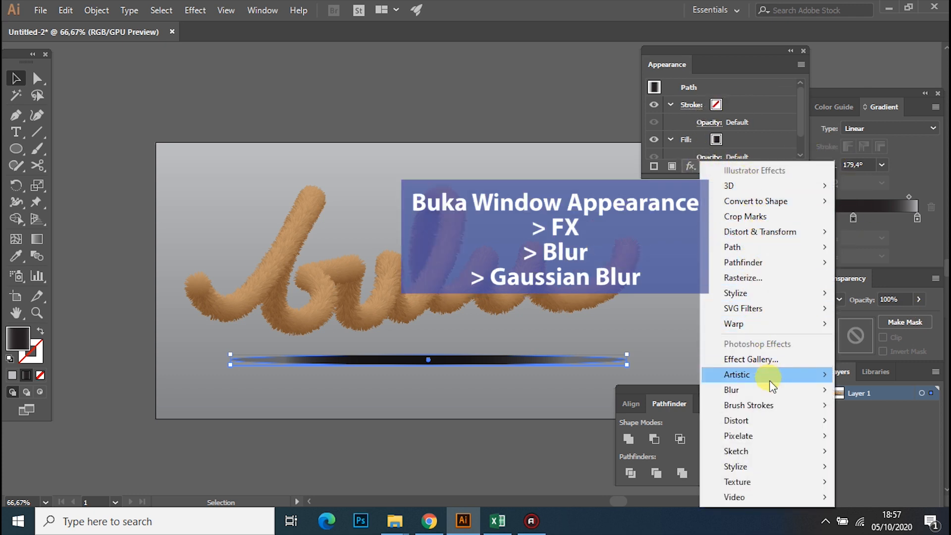
mouse_move(770, 390)
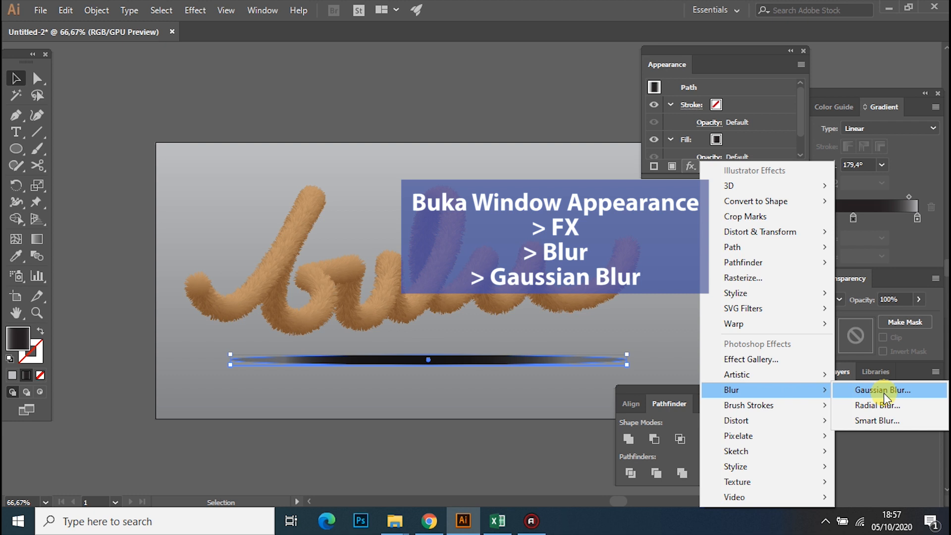
click(883, 392)
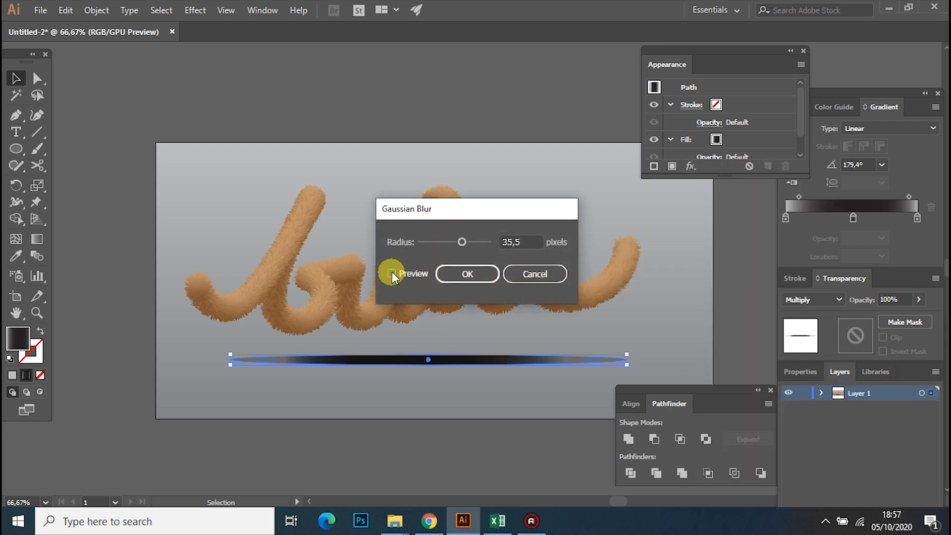
click(391, 273)
drag(462, 241, 463, 241)
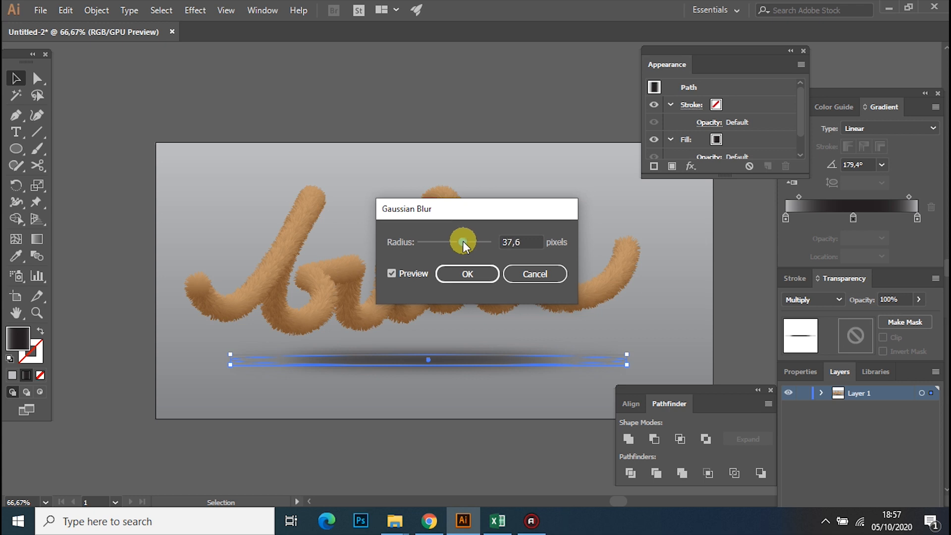
click(477, 272)
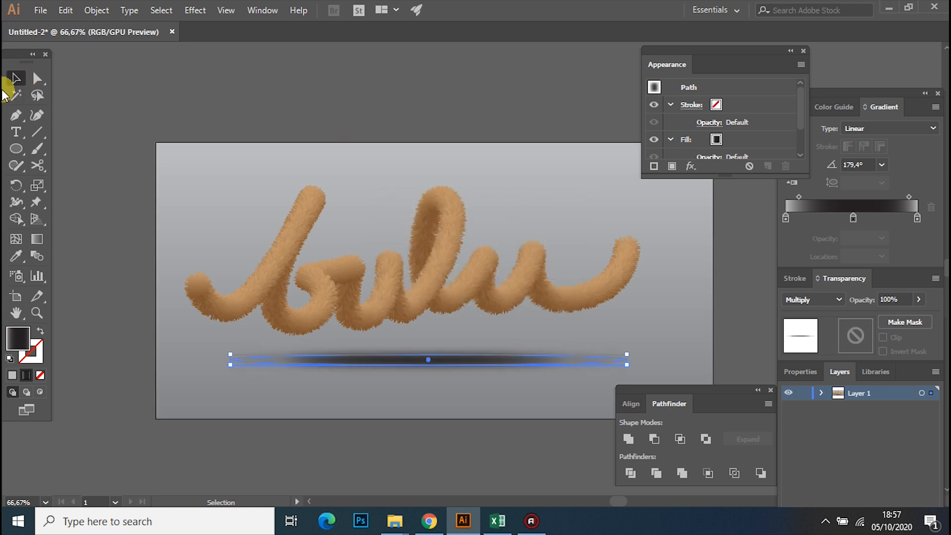
Step: Rotate the furry "bulu" lettering very slightly clockwise above the blurred shadow
click(161, 93)
scroll(417, 208, right, 2)
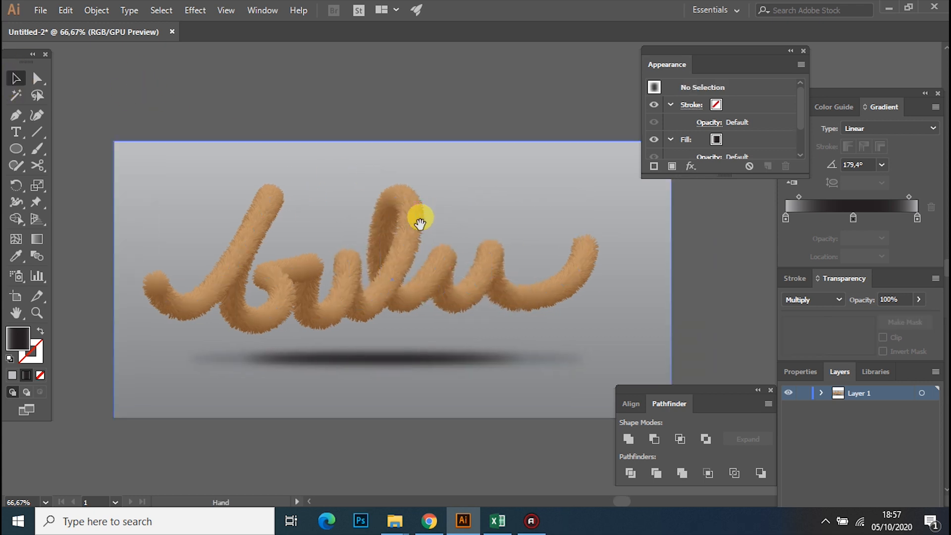
click(394, 266)
drag(595, 196, 603, 194)
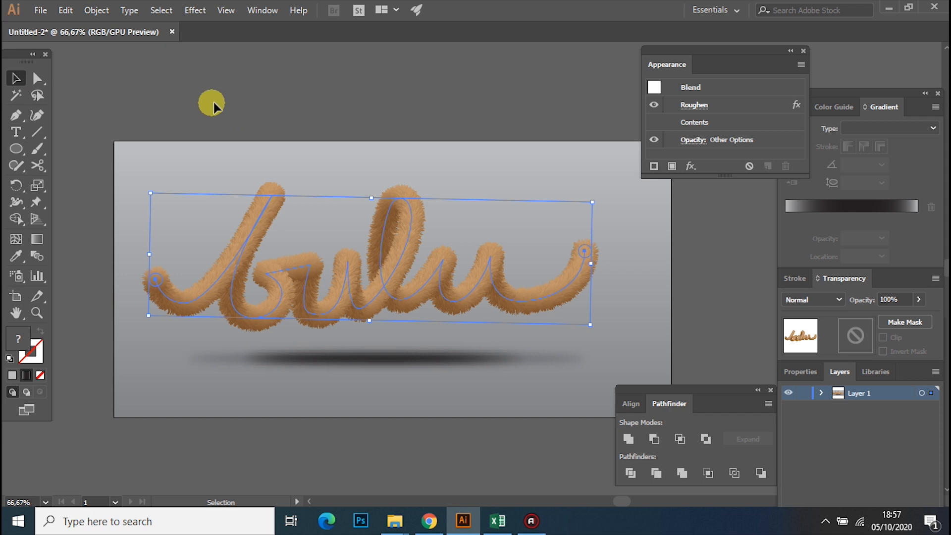
click(244, 100)
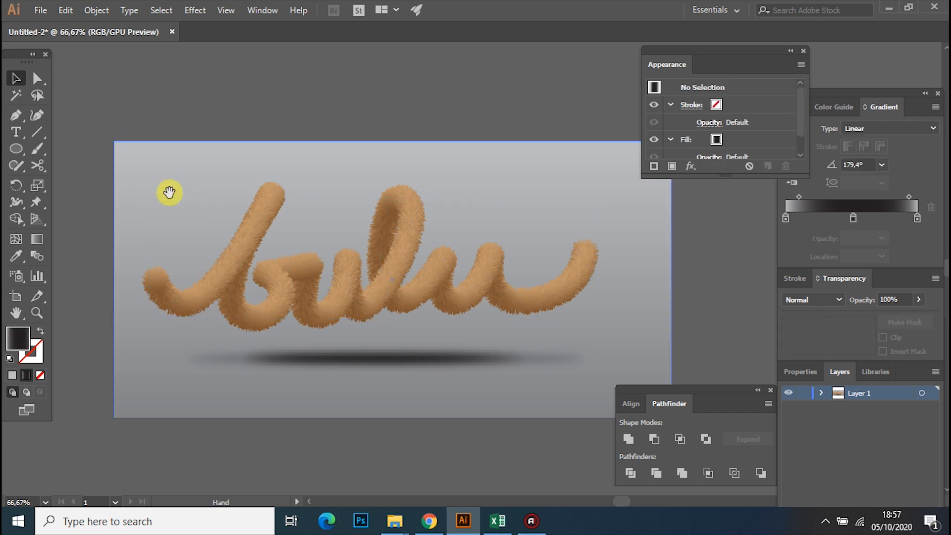
Step: Isolate the lettering's blend and shrink the circle at the end of the last "u" so the stroke tapers
drag(163, 205, 178, 197)
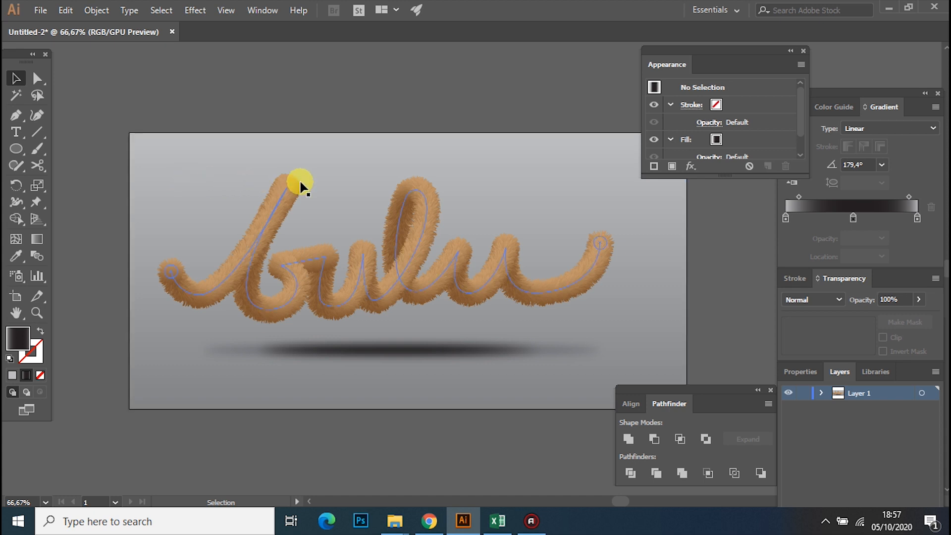
key(ctrl+plus)
key(ctrl+plus)
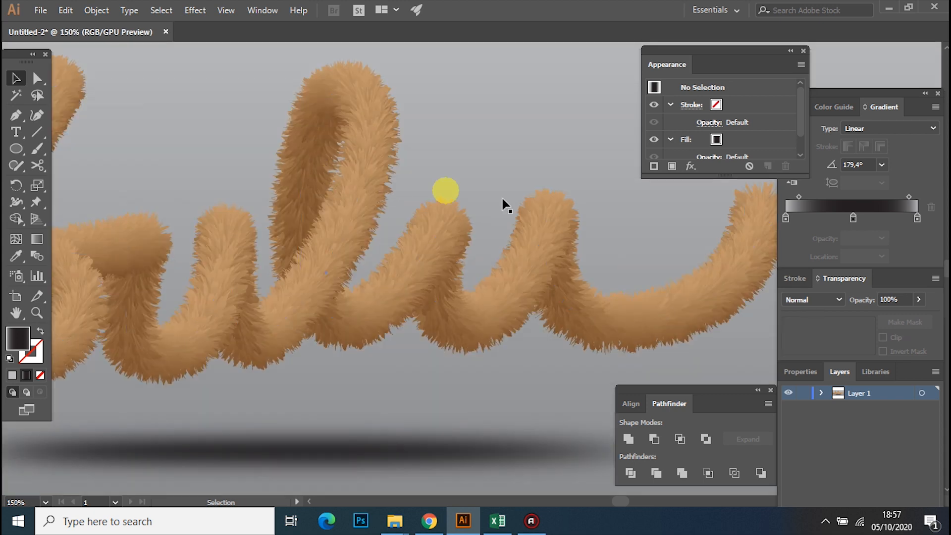
drag(604, 256, 441, 283)
click(37, 79)
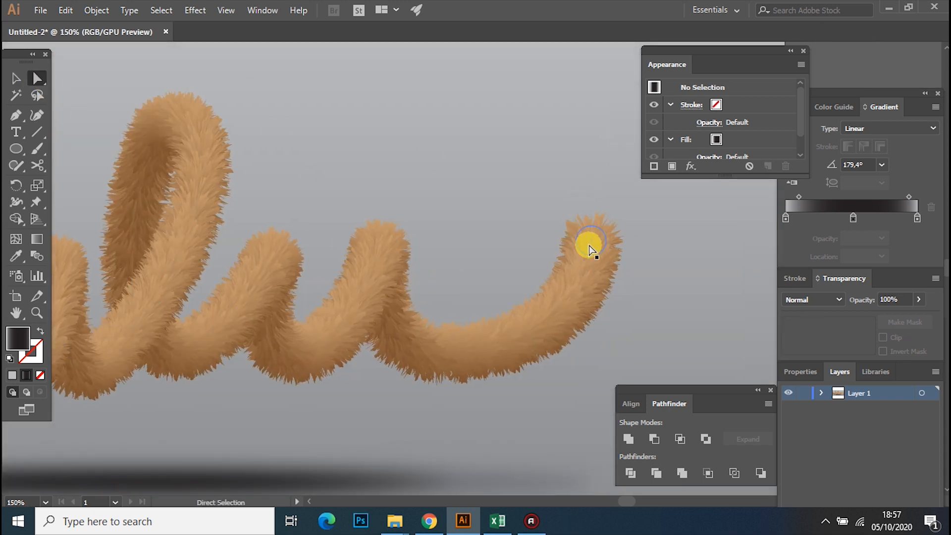
click(23, 76)
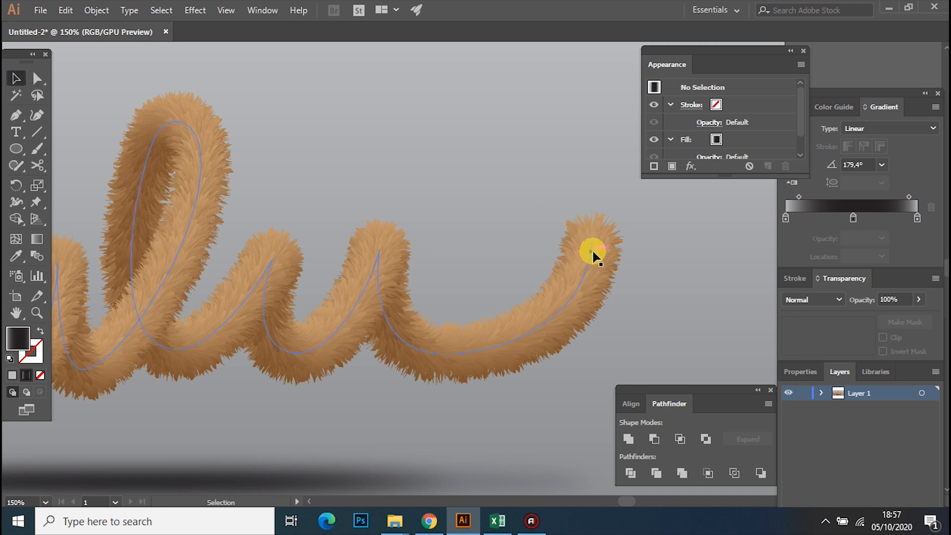
double_click(596, 253)
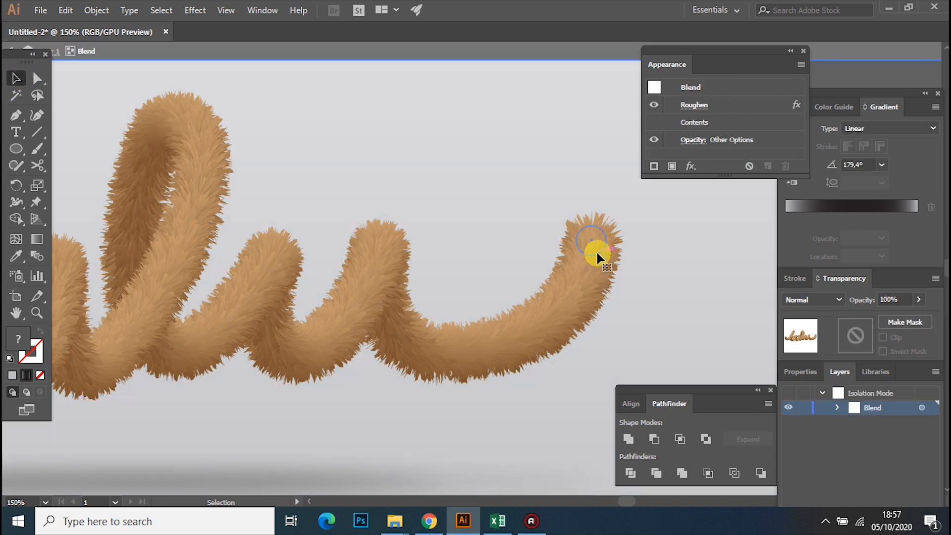
click(596, 251)
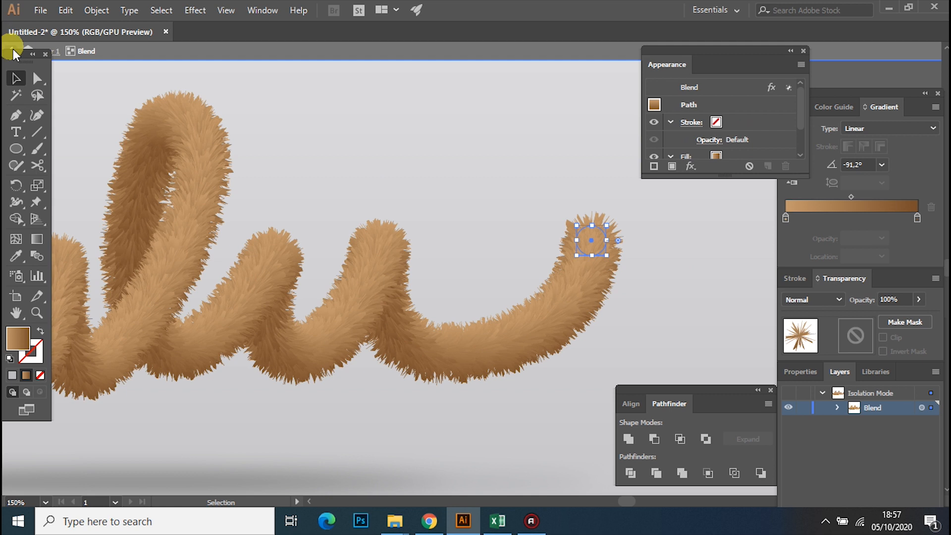
drag(609, 226, 599, 232)
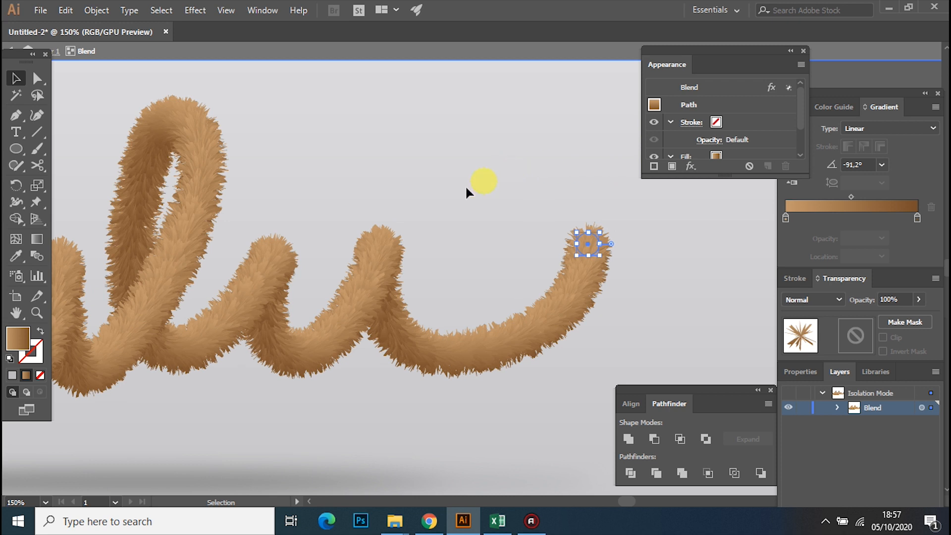
drag(303, 258, 454, 233)
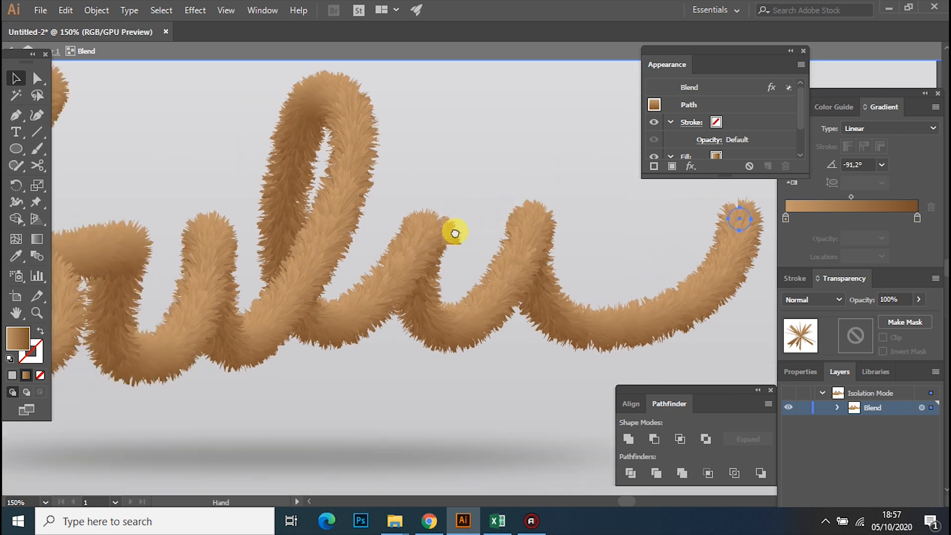
drag(626, 239, 553, 251)
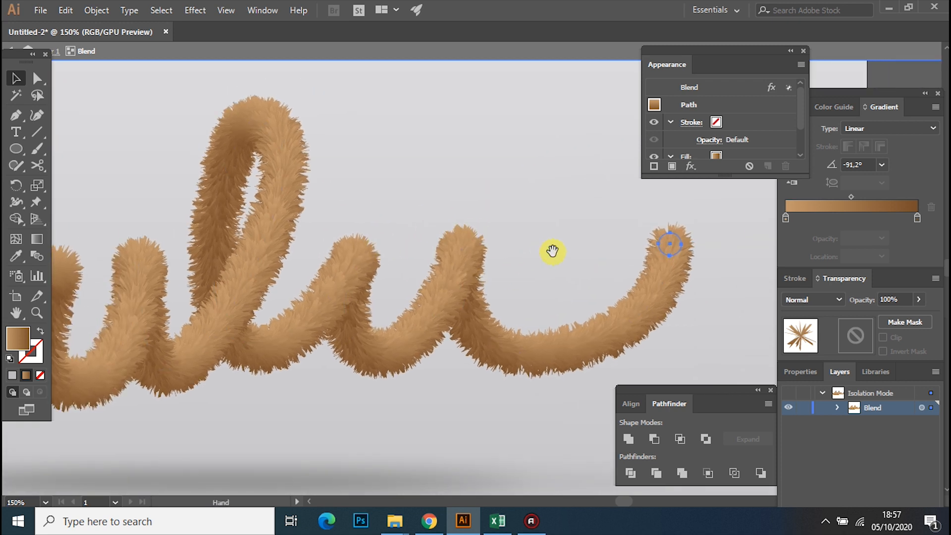
click(518, 170)
Step: Recolor the gradient of the blend circle at the start of the "b" with a bright pink start stop and a dark magenta end stop
key(ctrl+minus)
key(ctrl+minus)
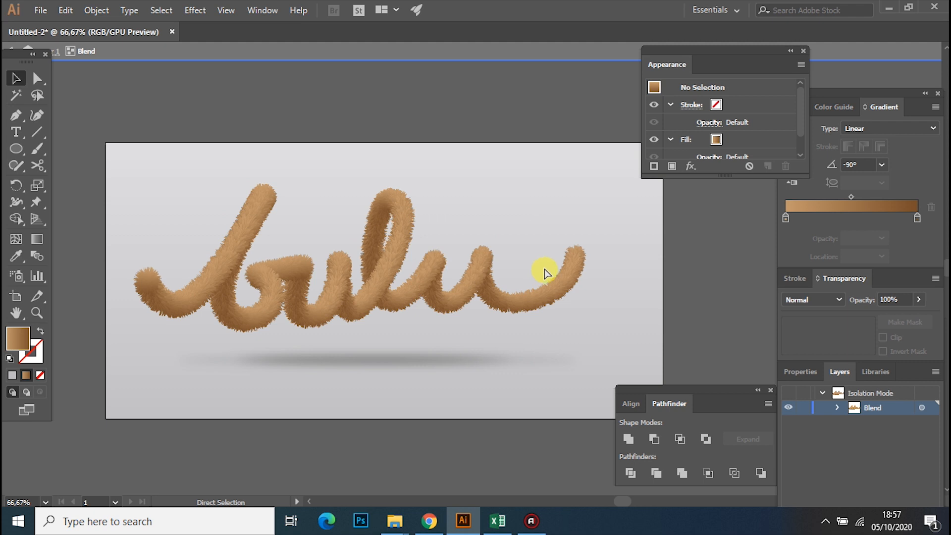
key(ctrl+plus)
drag(266, 300, 365, 293)
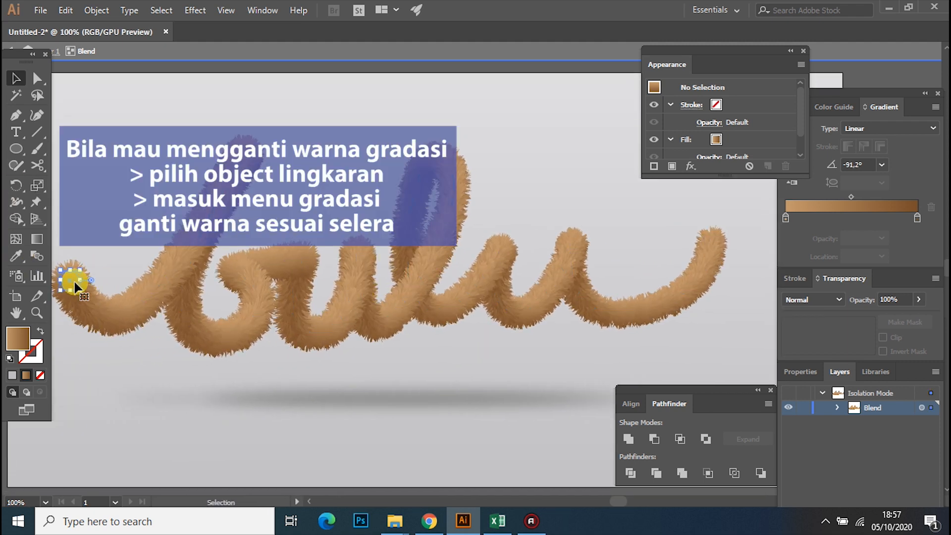
double_click(786, 219)
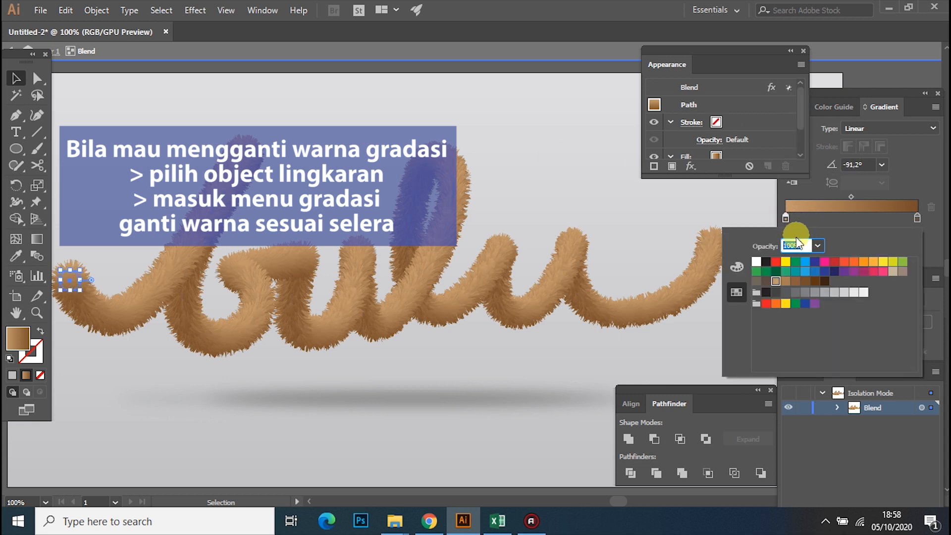
click(884, 271)
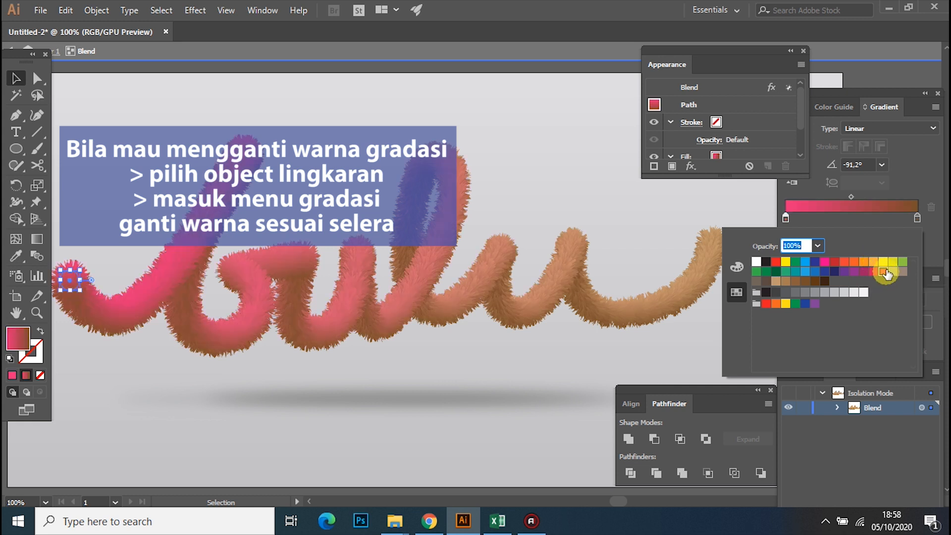
click(917, 218)
double_click(918, 218)
click(863, 272)
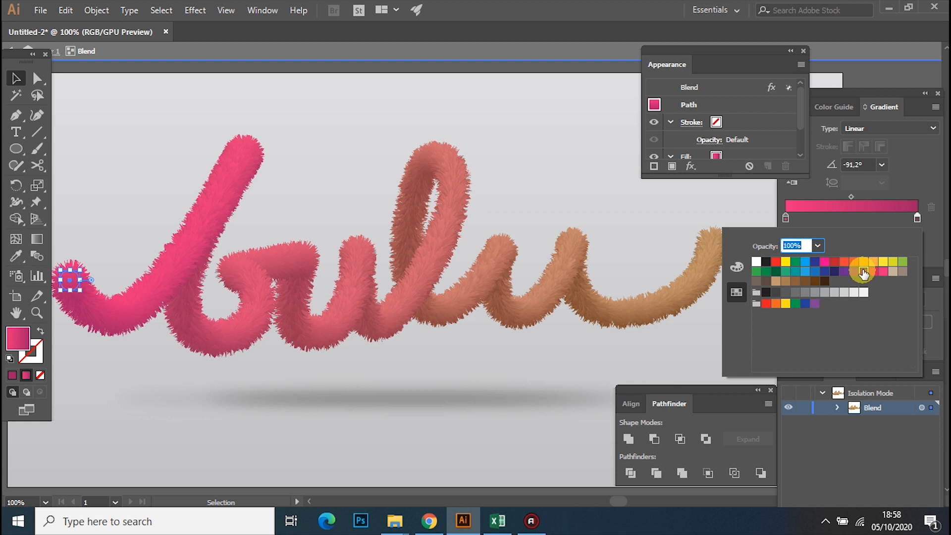
click(657, 305)
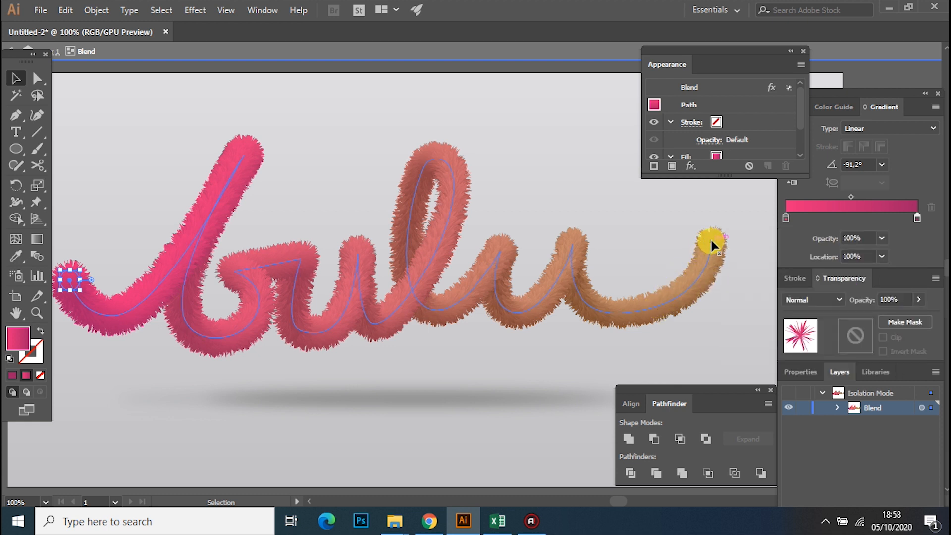
Step: Set the gradient's start stop to bright blue on the blend circle at the end of the last "u"
click(715, 241)
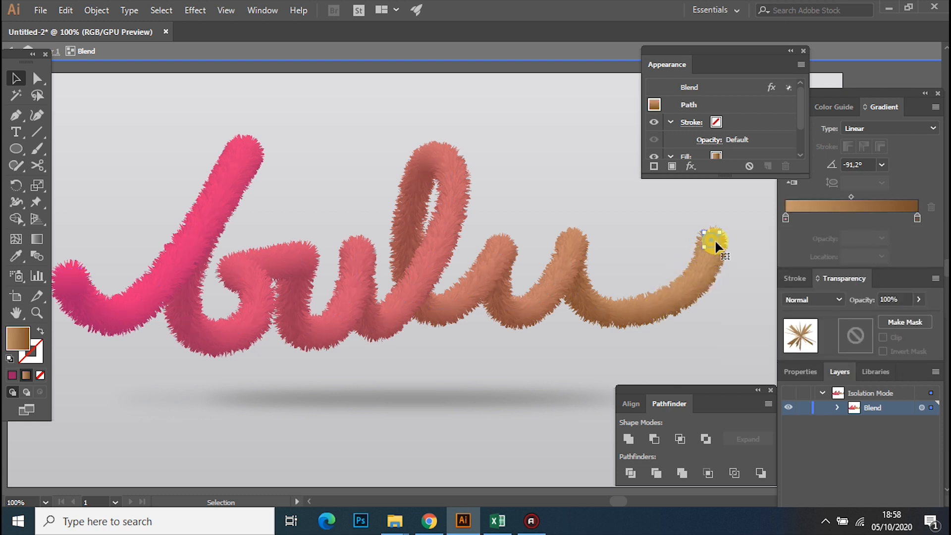
double_click(784, 217)
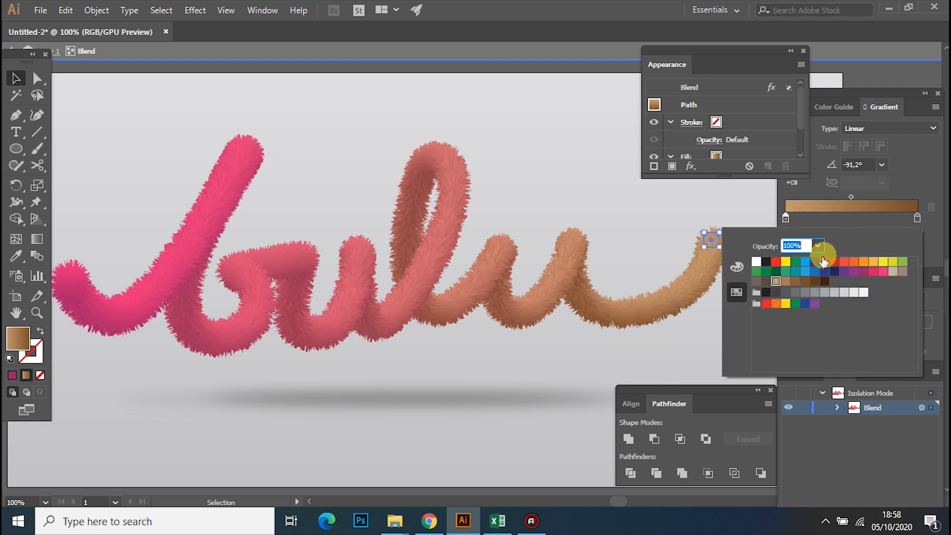
click(806, 263)
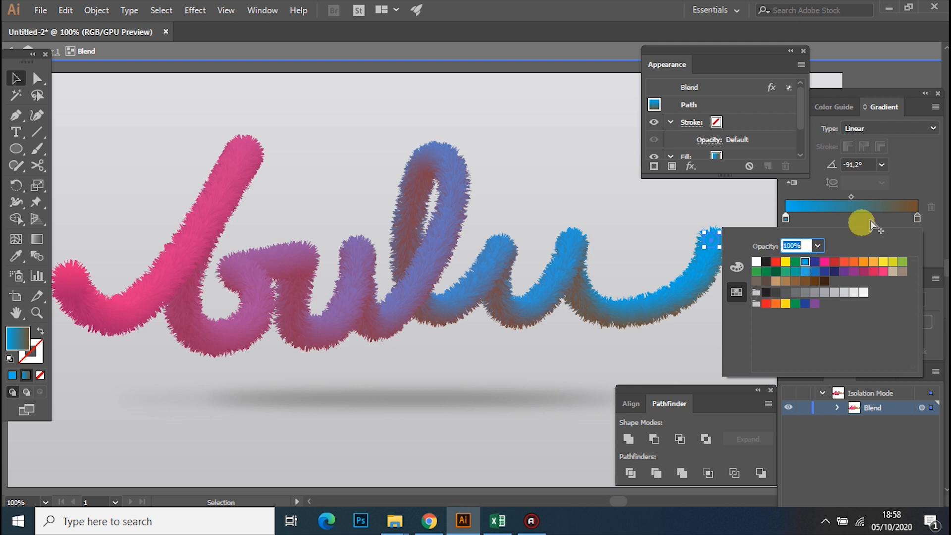
Step: Set the gradient's end stop to dark blue on the circle ending the last "u" and exit the blend's isolation
click(917, 220)
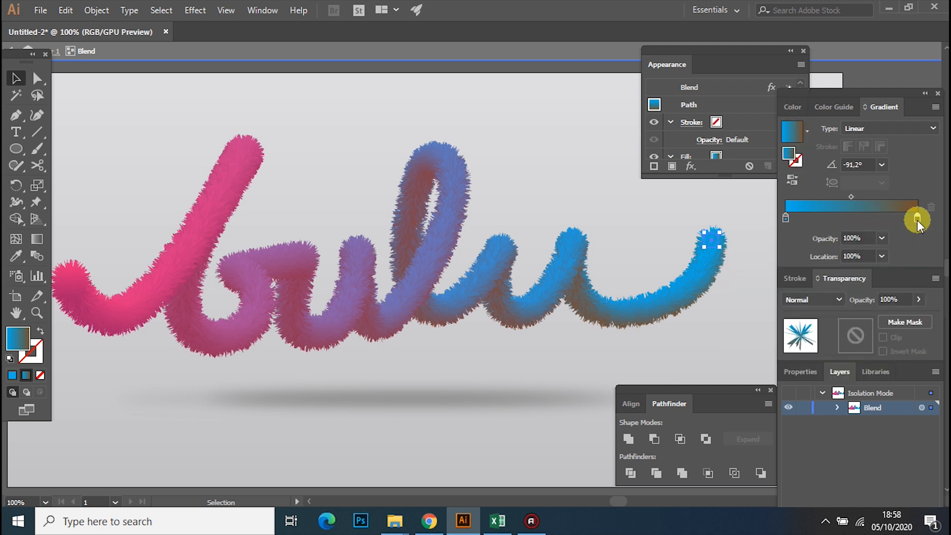
double_click(917, 221)
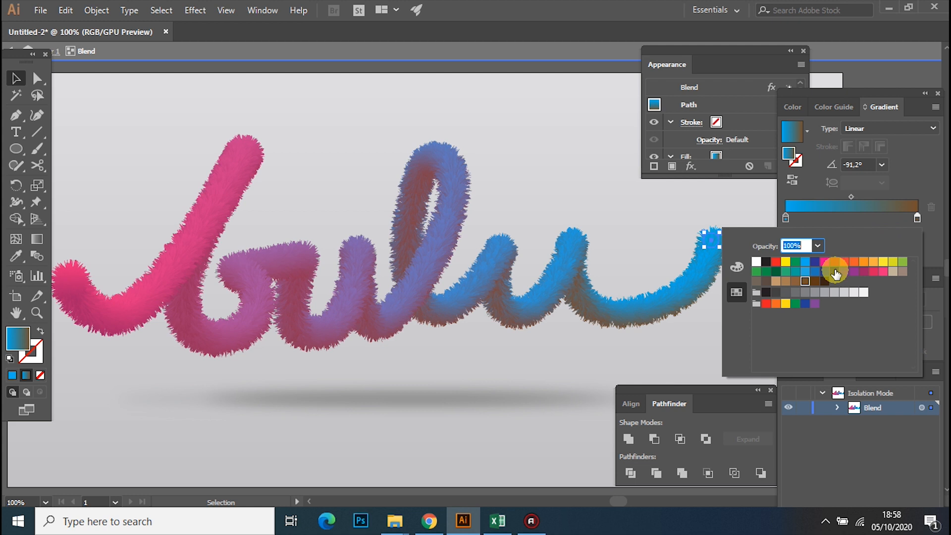
click(835, 271)
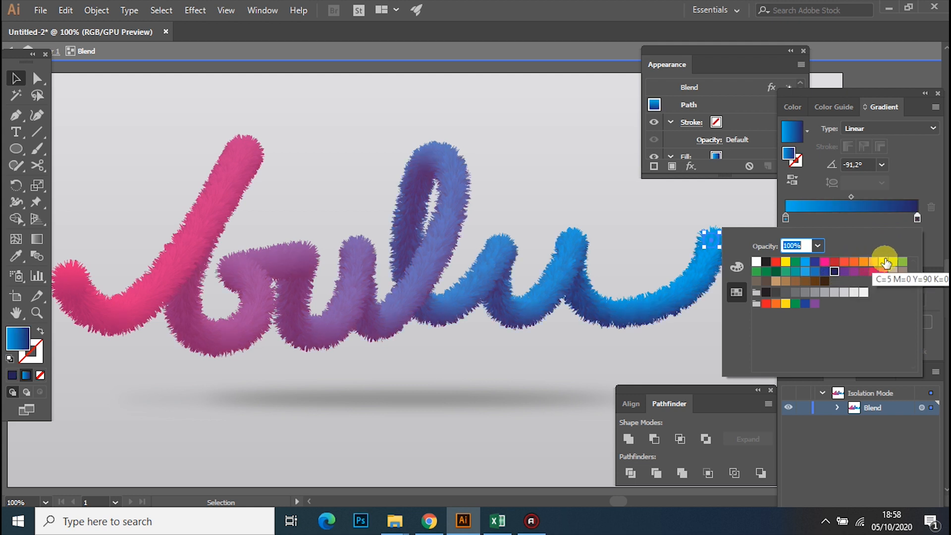
click(885, 266)
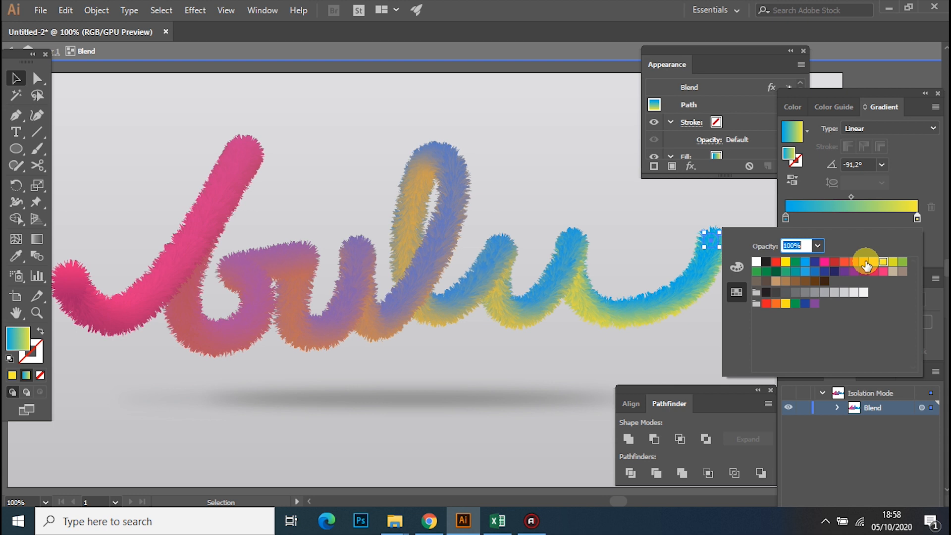
click(865, 264)
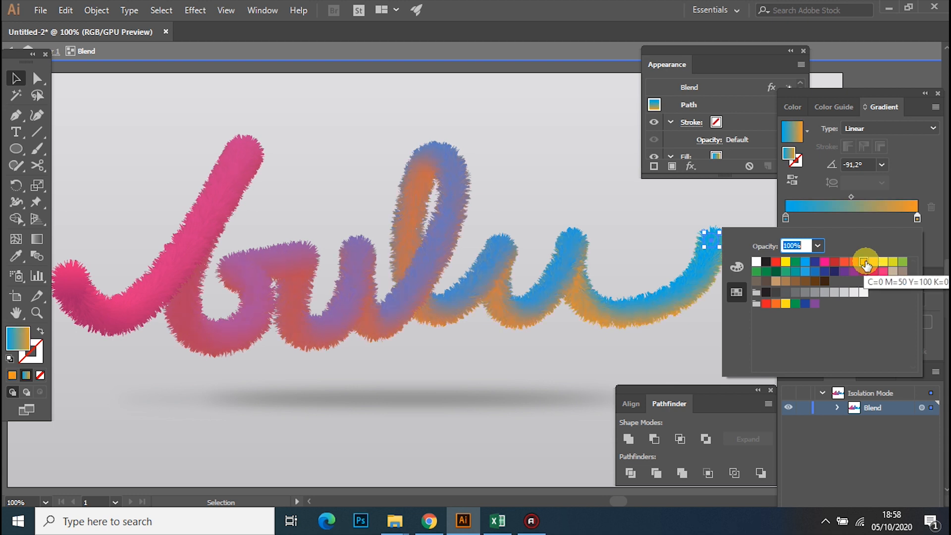
click(822, 274)
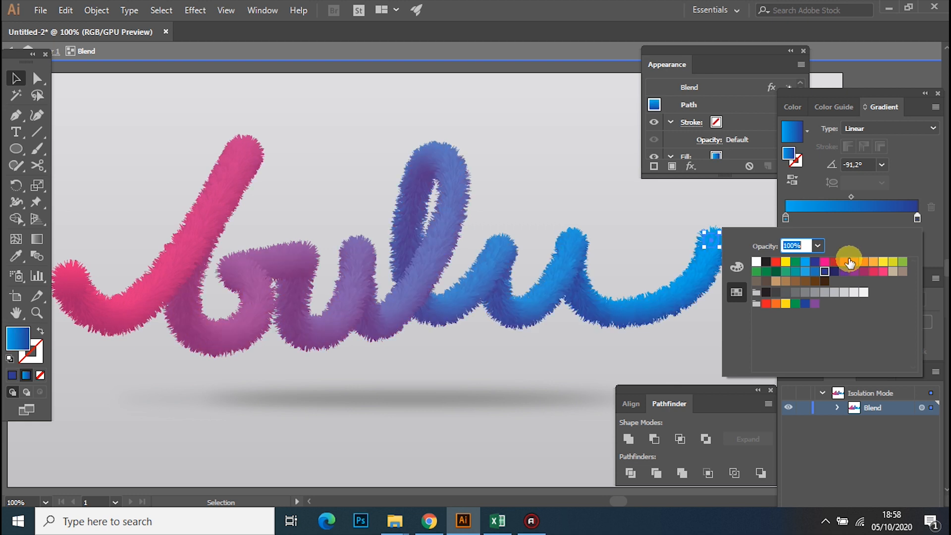
click(16, 78)
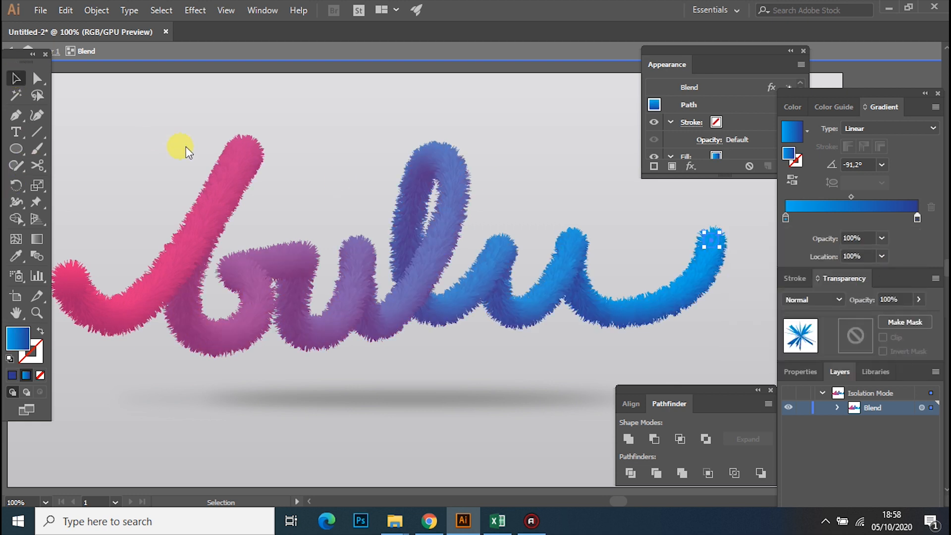
double_click(150, 153)
key(ctrl+minus)
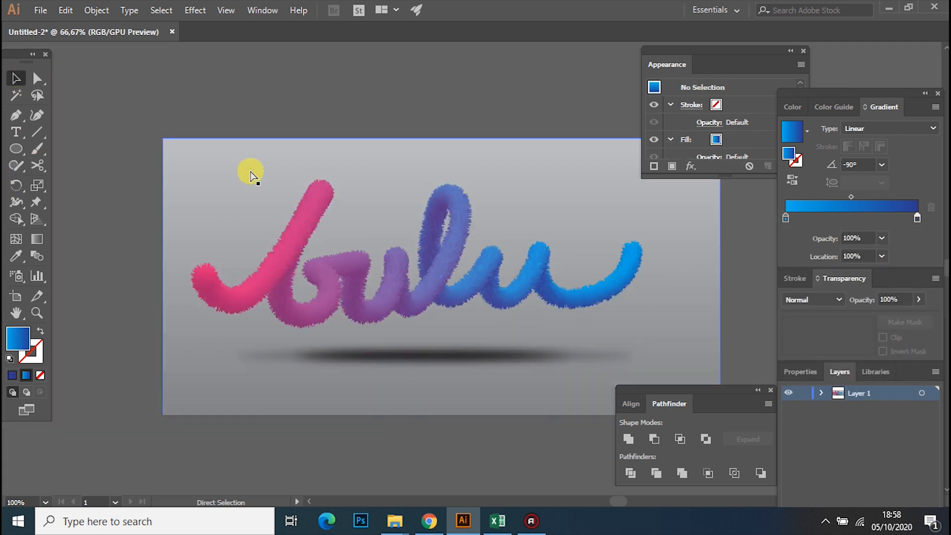
Step: Recolor the start stop of the background rectangle's gradient to light cyan AAF4FF
click(213, 170)
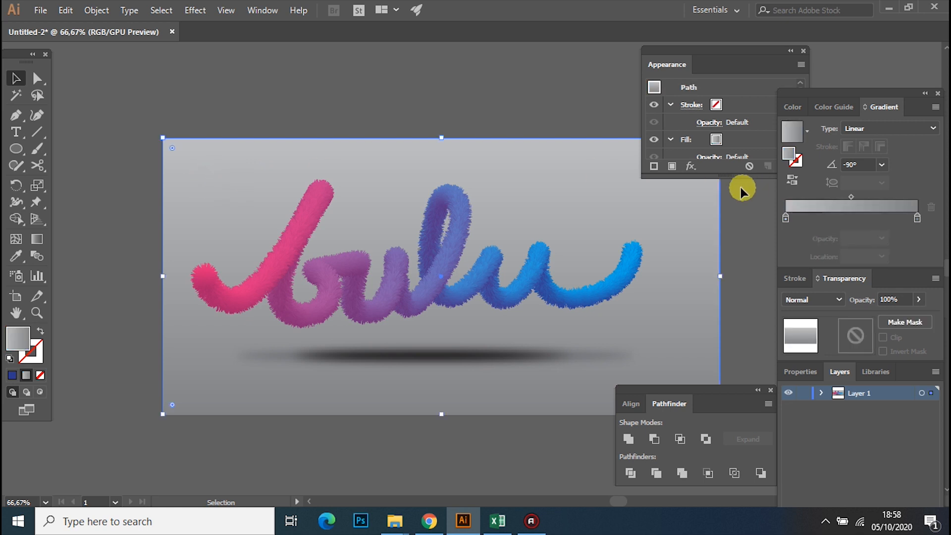
double_click(785, 218)
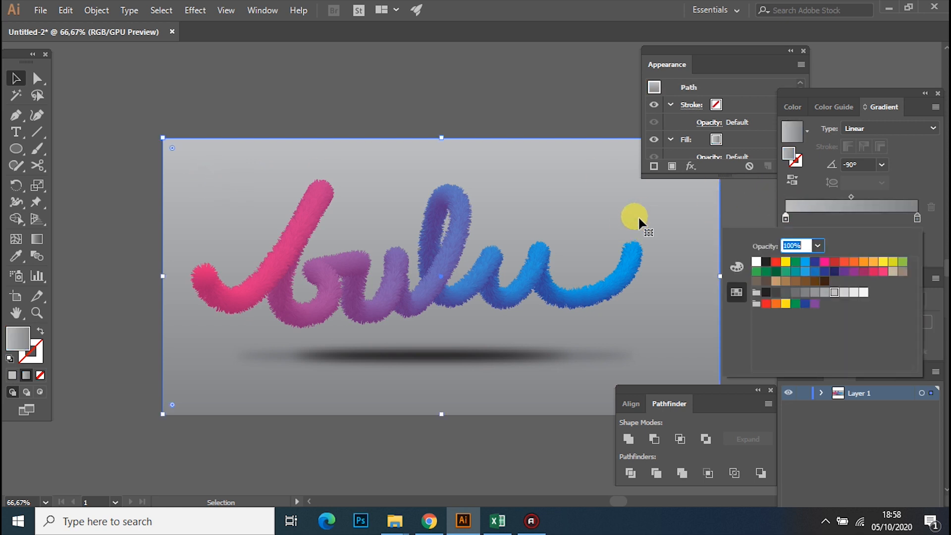
click(736, 268)
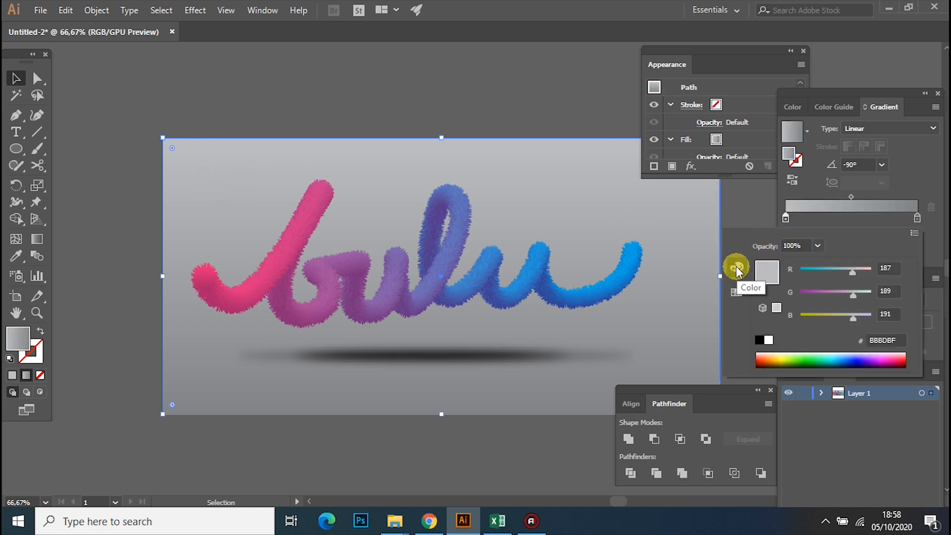
drag(796, 356, 817, 358)
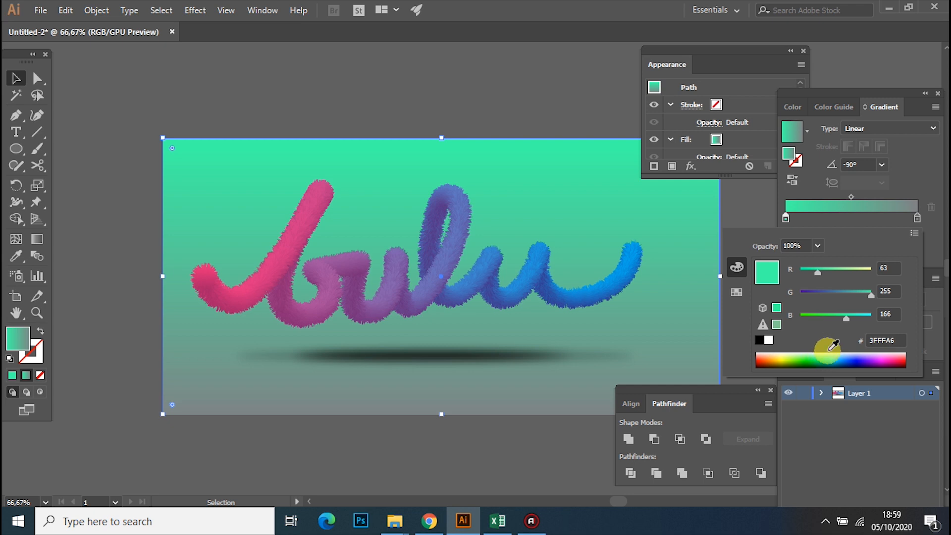
click(833, 352)
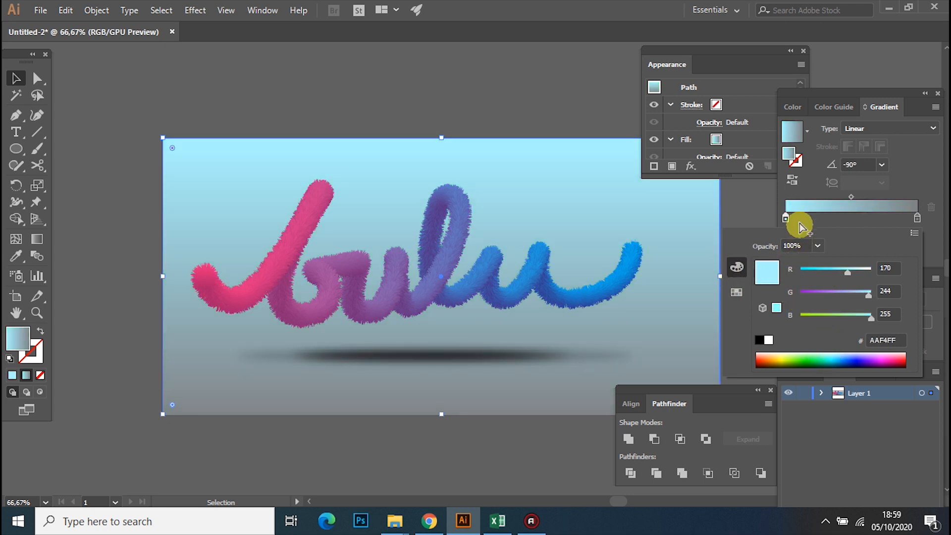
Step: Set the end stop of the background rectangle's gradient to a muted teal and deselect the rectangle
click(917, 218)
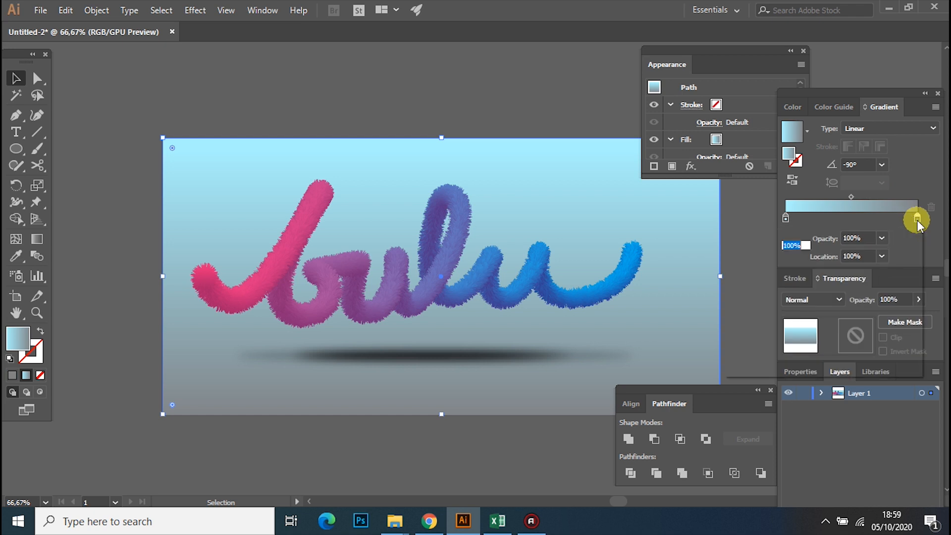
double_click(917, 219)
mouse_move(825, 356)
mouse_down()
mouse_move(840, 352)
mouse_move(820, 350)
mouse_move(834, 353)
mouse_up()
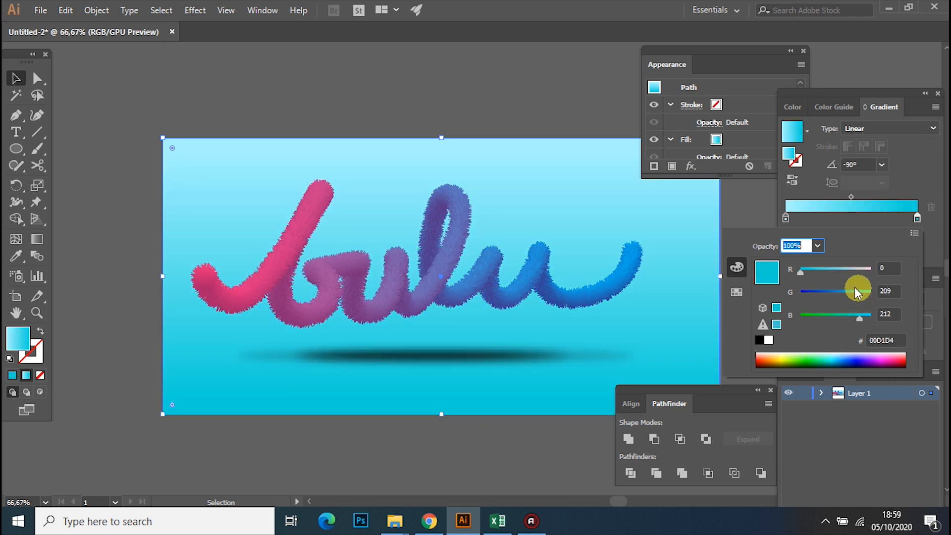
drag(800, 272, 849, 320)
click(15, 78)
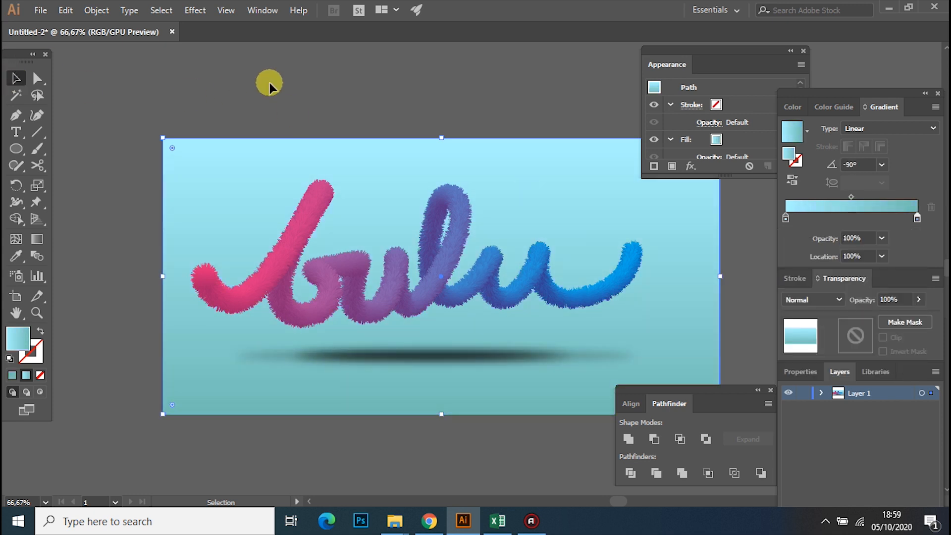
click(272, 81)
Step: Examine the fur detail along the "bulu" lettering up close and review the whole artwork with its shadow and background
key(ctrl+plus)
key(ctrl+plus)
key(ctrl+plus)
key(ctrl+plus)
key(ctrl+plus)
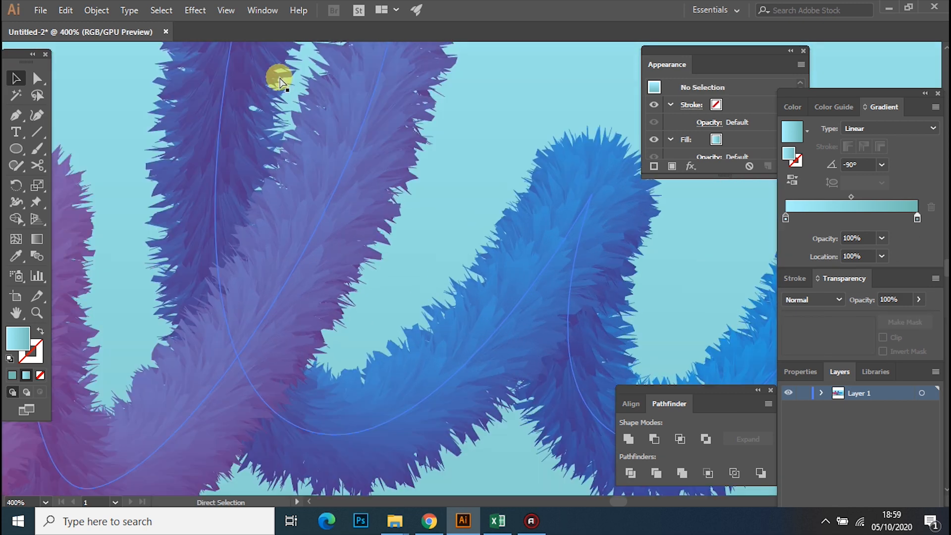
mouse_move(296, 270)
mouse_down()
mouse_move(423, 233)
mouse_move(409, 316)
mouse_move(255, 316)
mouse_move(446, 322)
mouse_up()
key(ctrl+minus)
key(ctrl+minus)
key(ctrl+minus)
key(ctrl+minus)
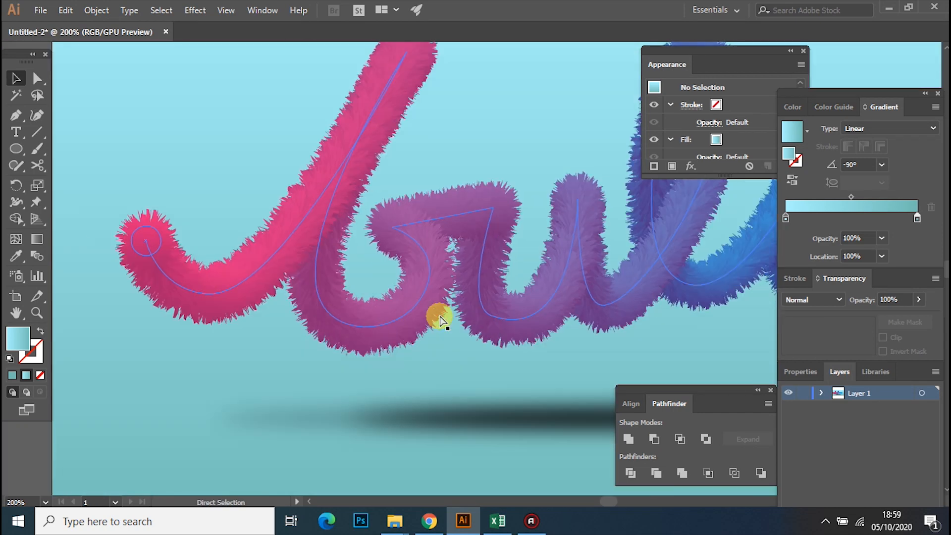
drag(548, 253, 421, 252)
click(37, 79)
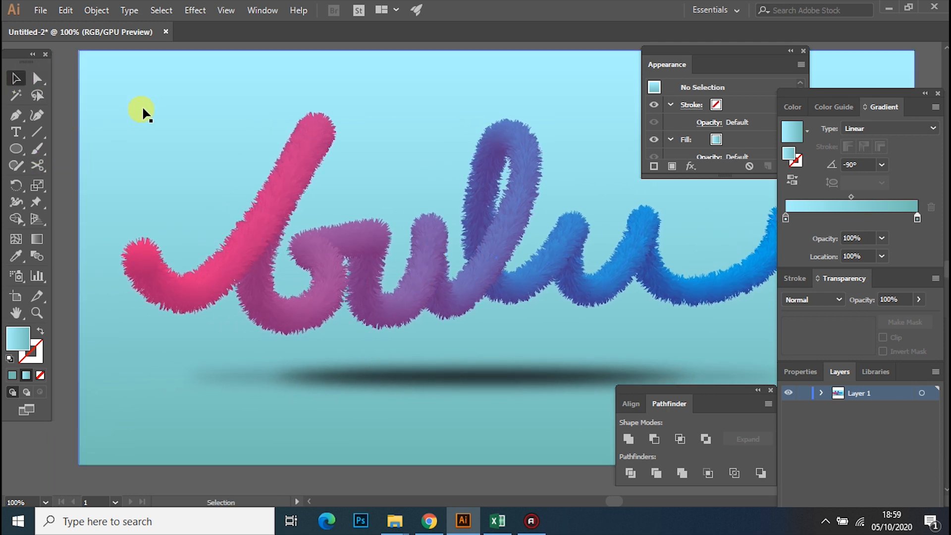
key(ctrl+minus)
drag(498, 241, 378, 255)
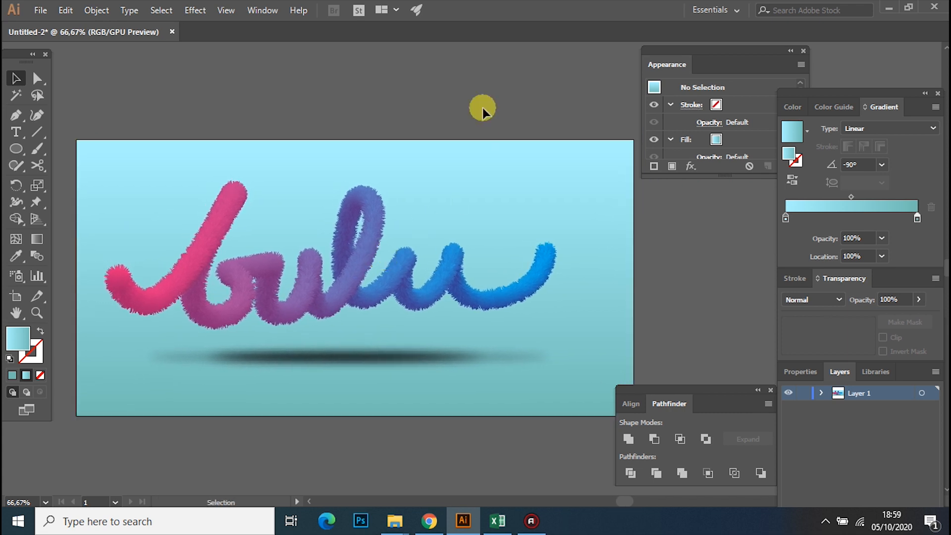
drag(318, 196, 339, 197)
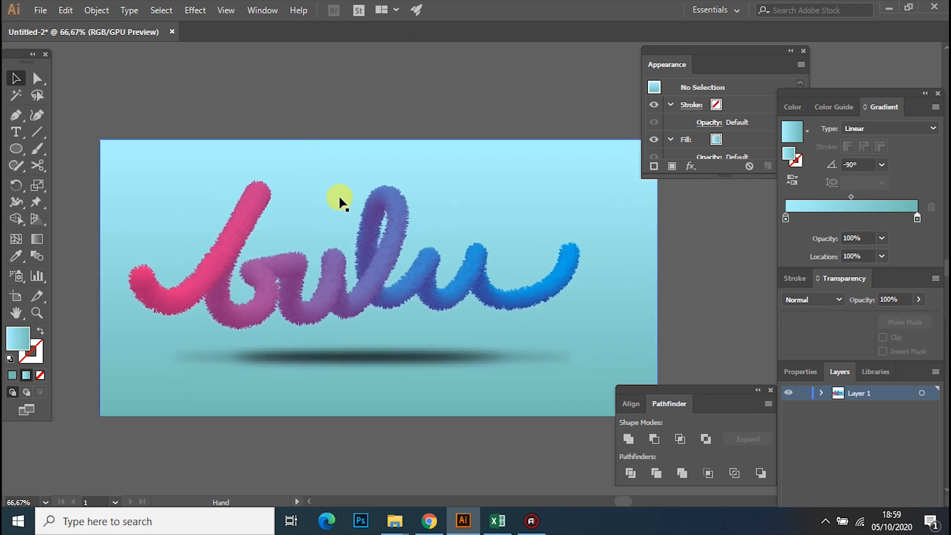